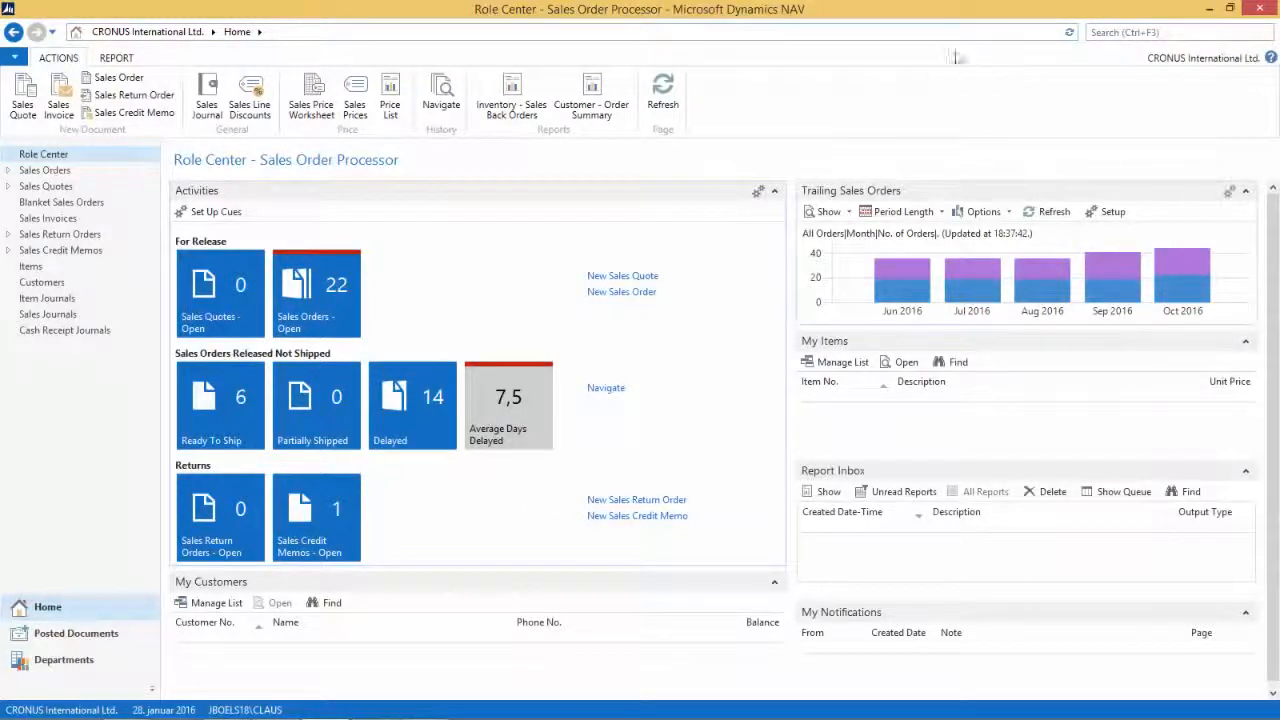
Find and open the Report Layout Selection page and filter the list to report ID 1306
left_click(1111, 32)
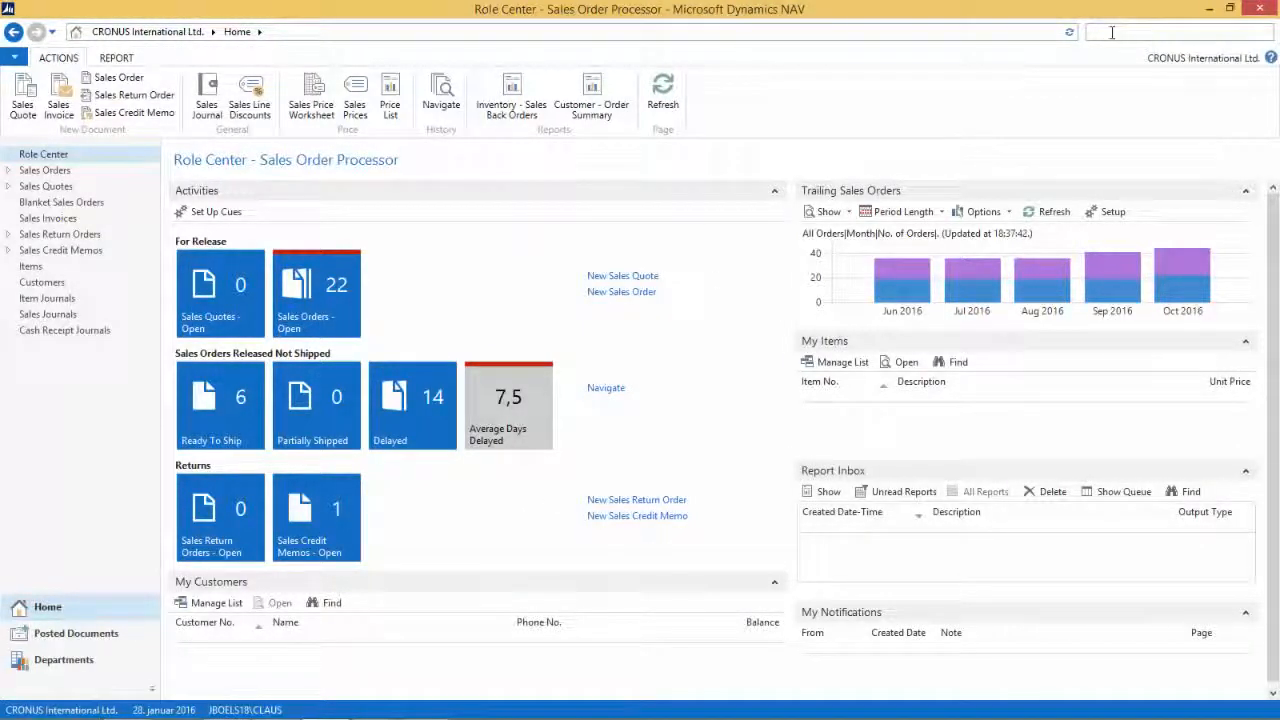
type("rep lay")
left_click(932, 51)
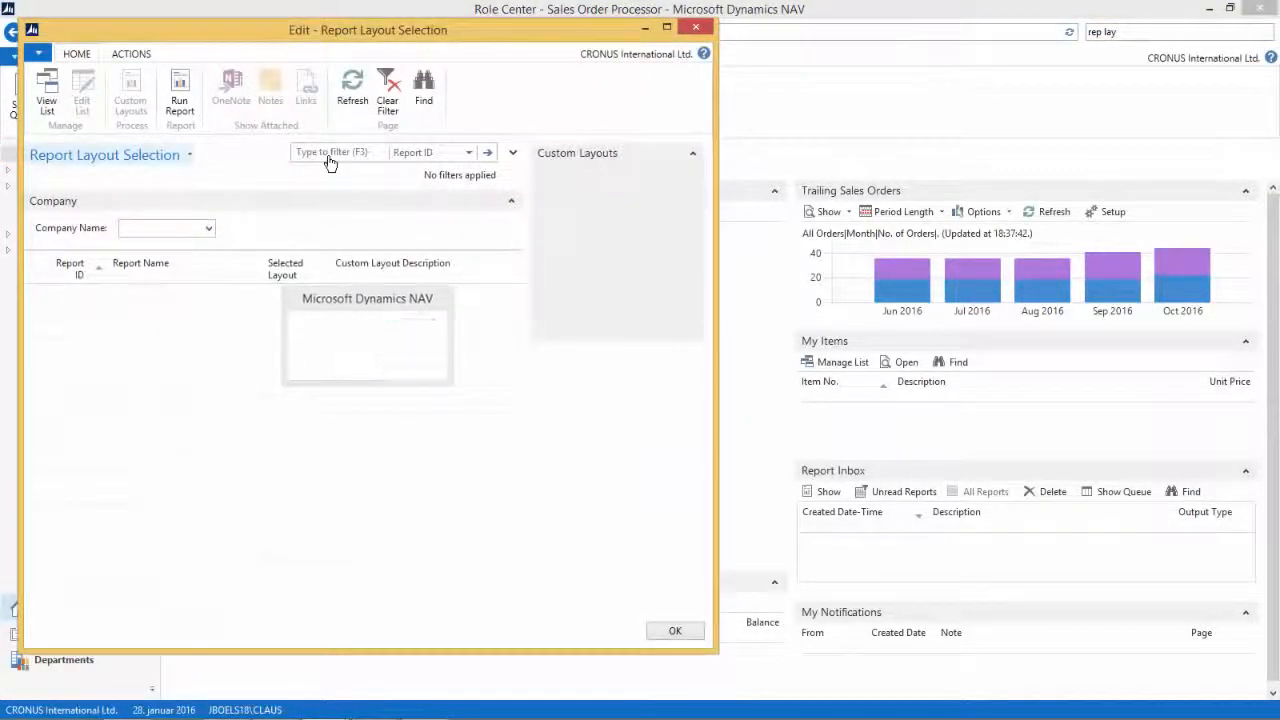
type("1306")
key("Return")
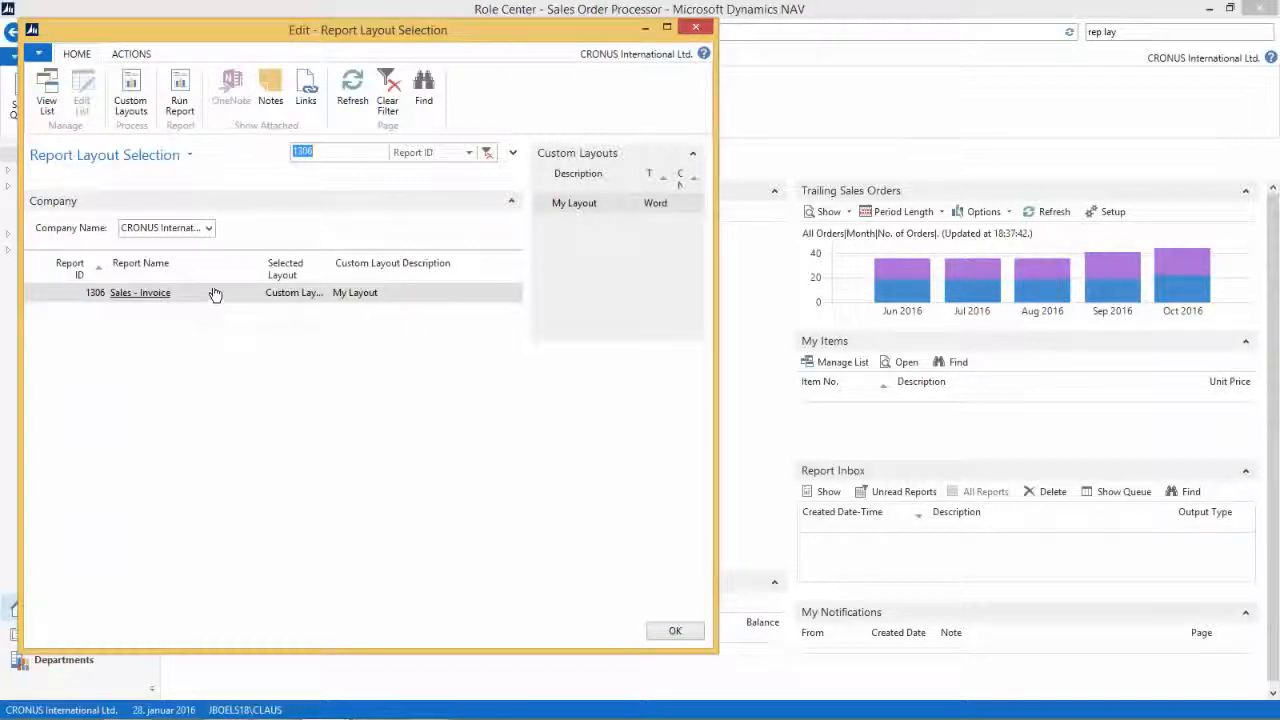
Copy the custom layout My Layout of the Sales - Invoice report and rename the copy My Layout / Adj
left_click(130, 95)
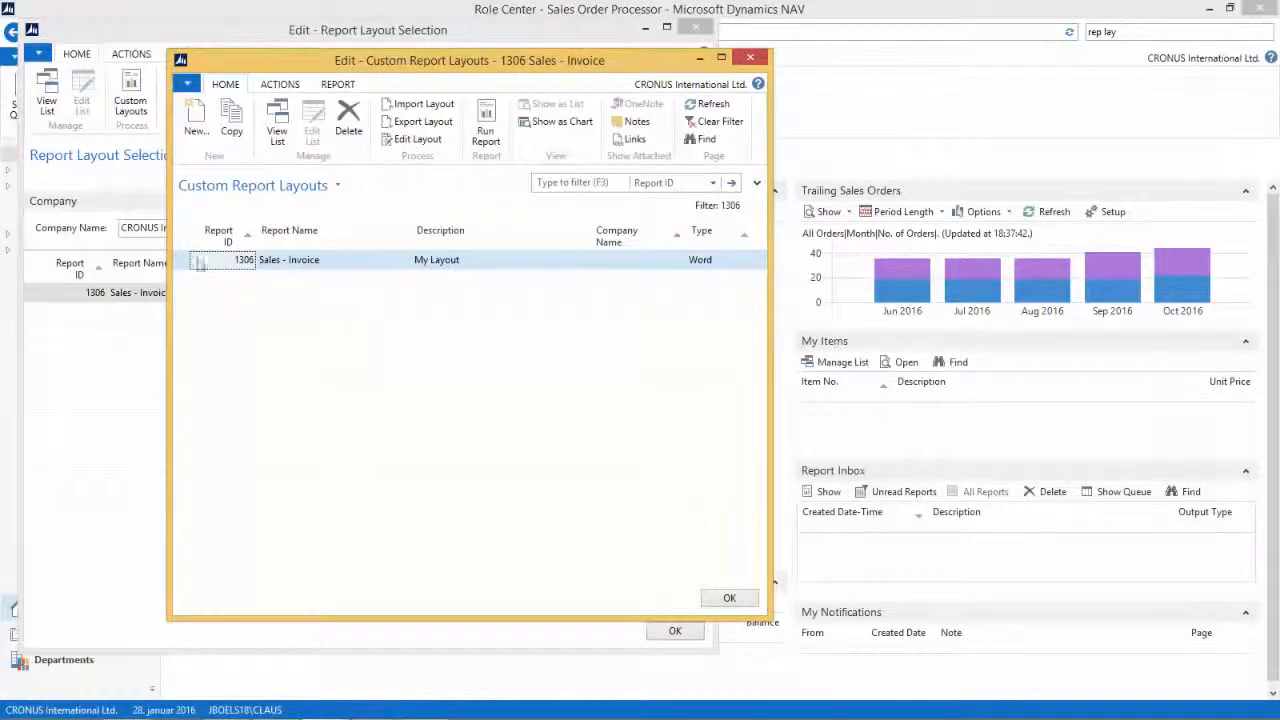
left_click(231, 127)
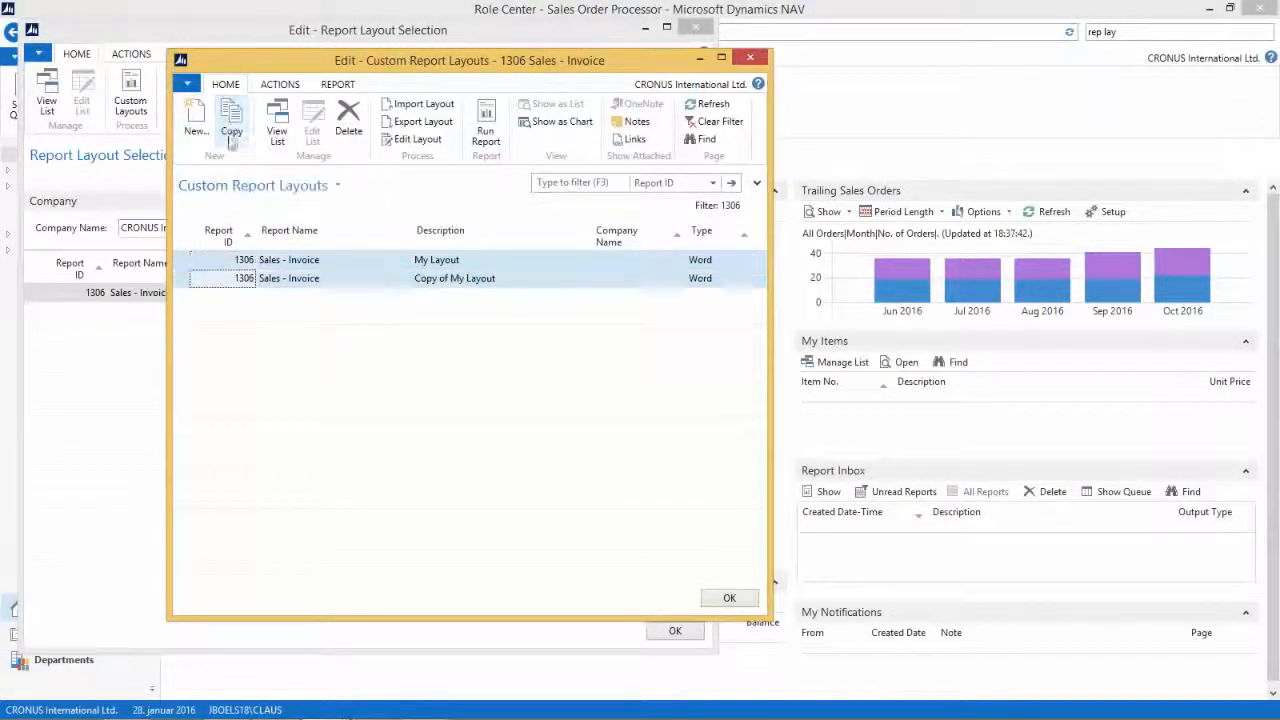
left_click(438, 279)
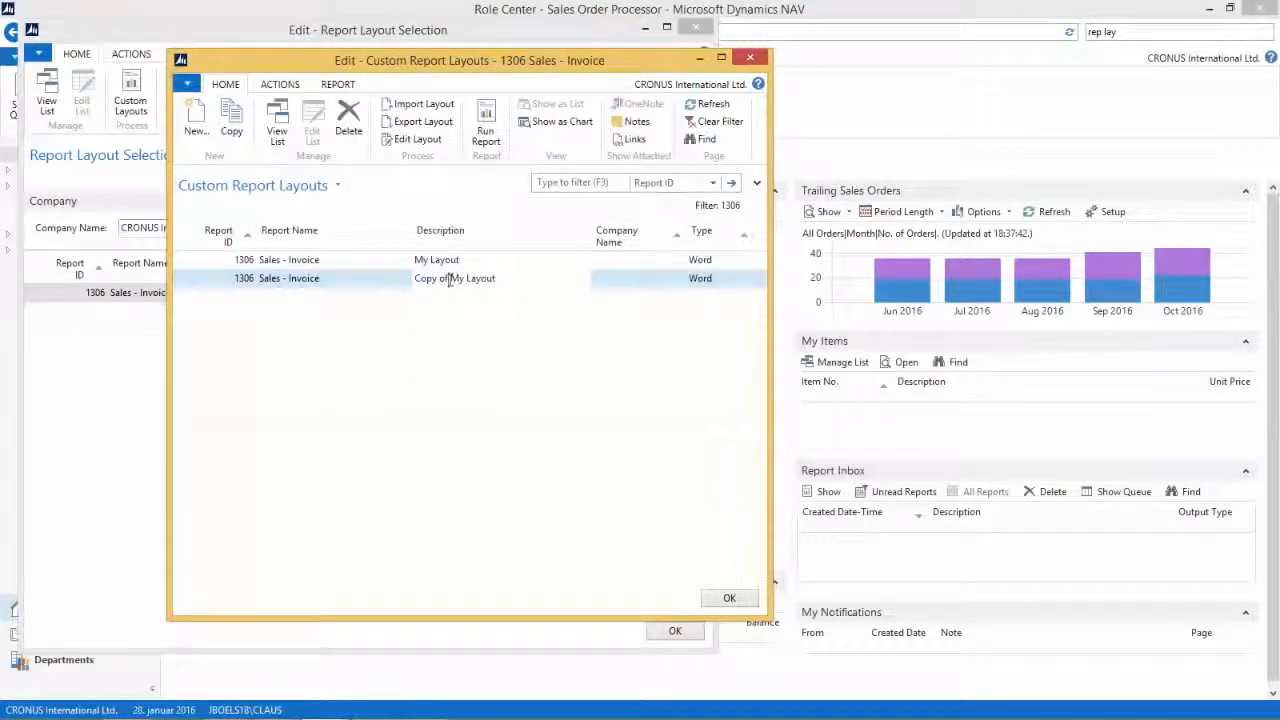
key("BackSpace")
key("BackSpace")
key("BackSpace")
key("BackSpace")
key("BackSpace")
key("BackSpace")
key("BackSpace")
key("BackSpace")
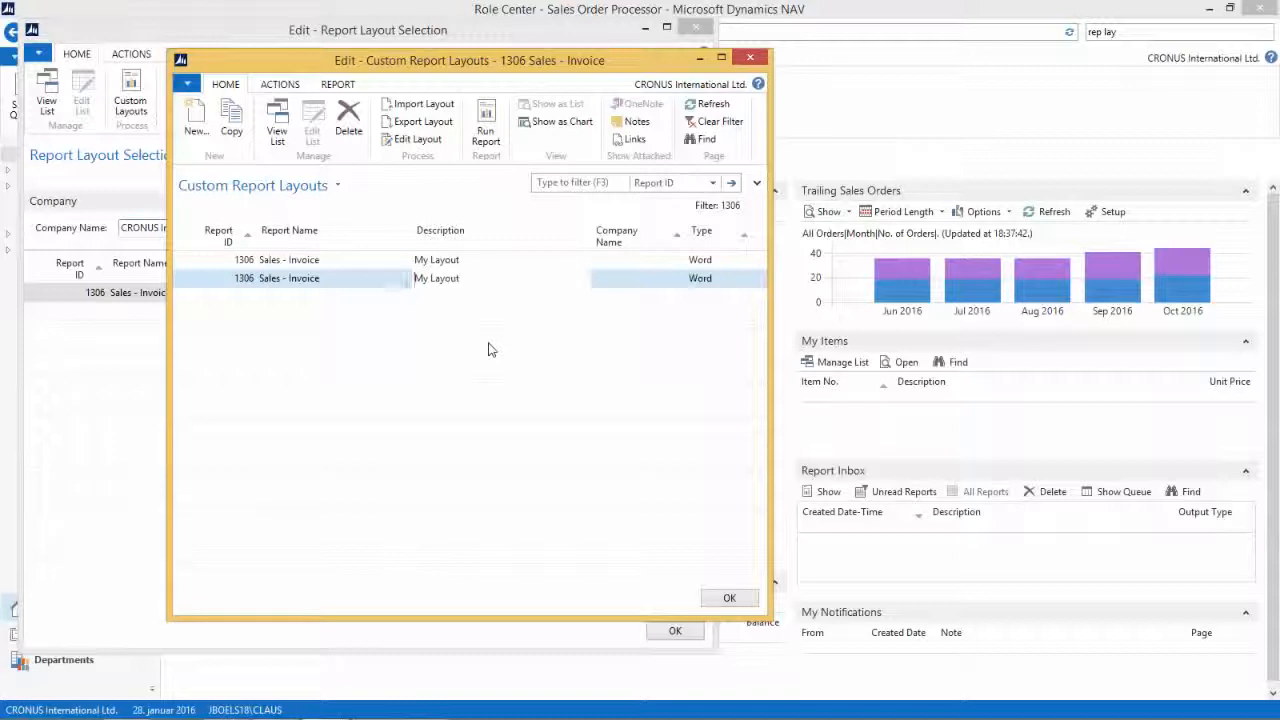
key("End")
type("/ Adj")
Export the copied layout to the Desktop as a Word file named Default
left_click(425, 122)
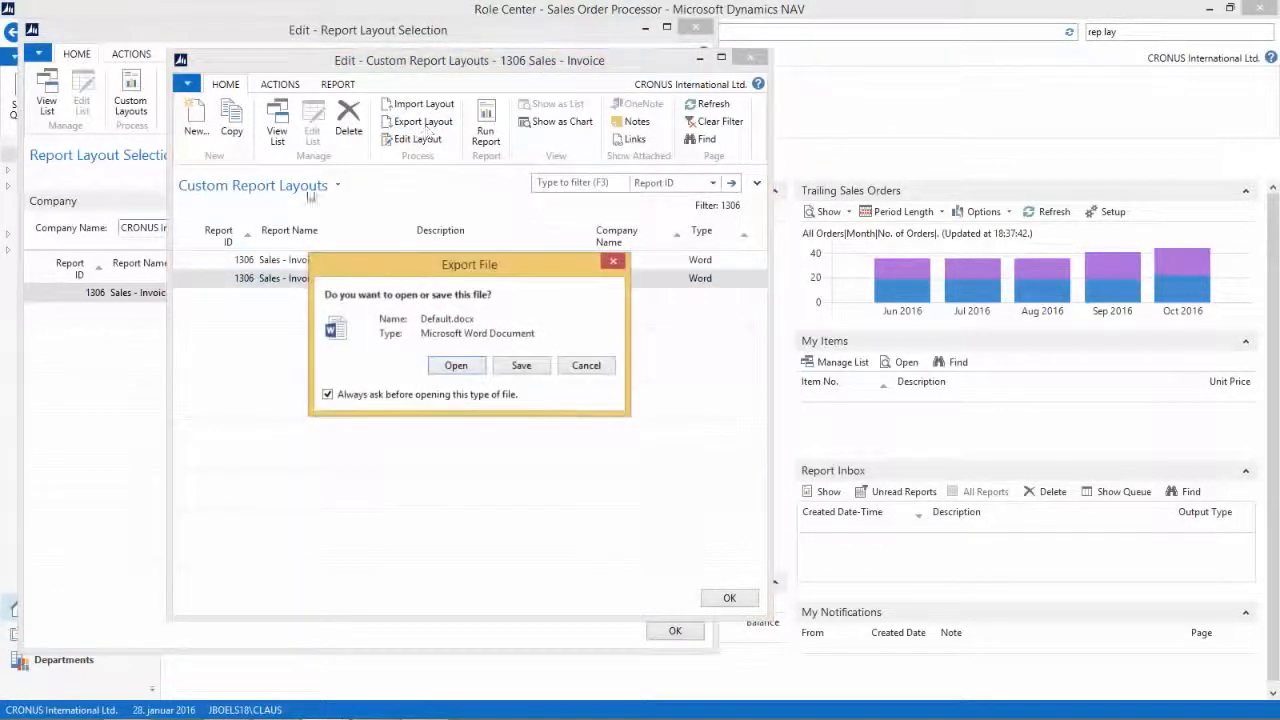
left_click(521, 365)
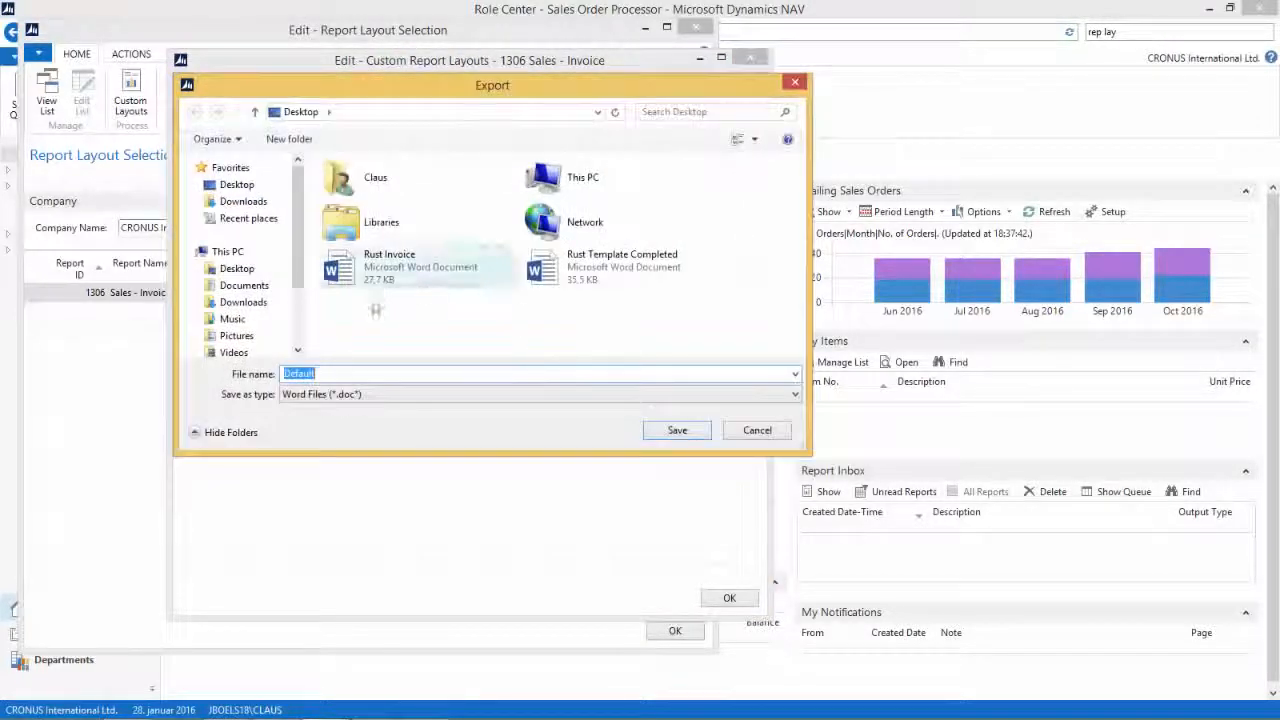
left_click(681, 430)
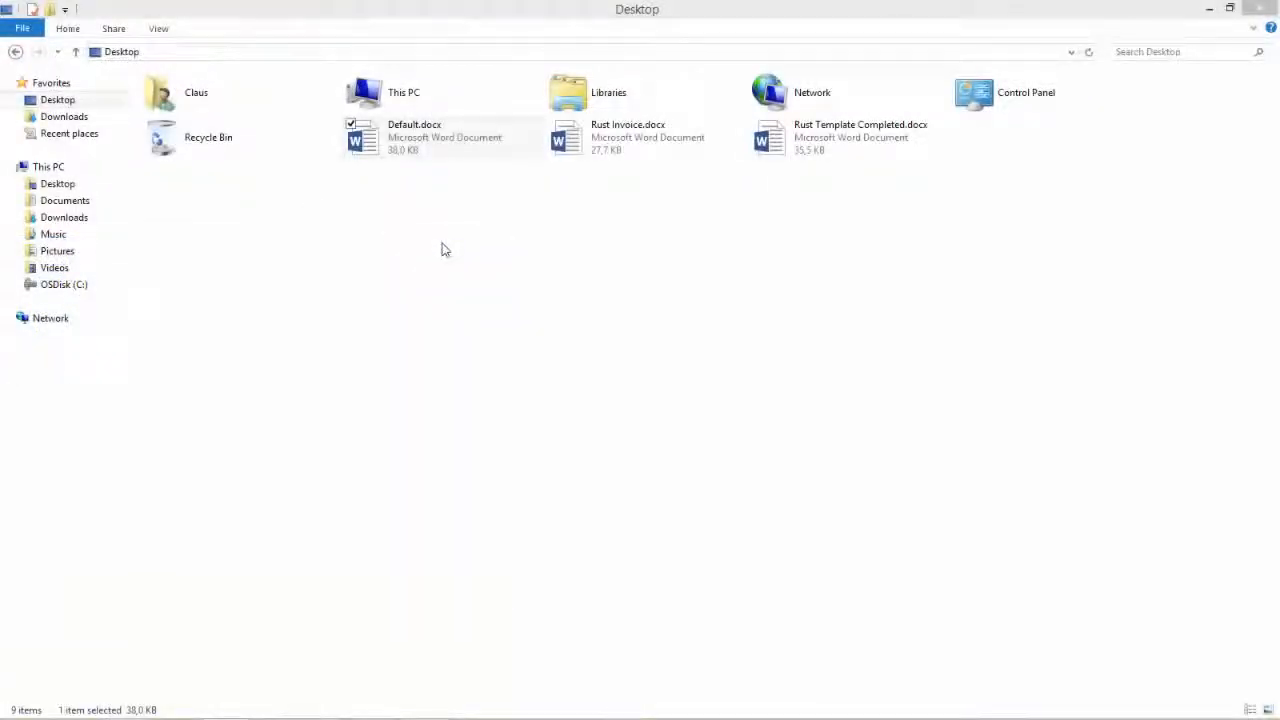
Open Default.docx from the Desktop in Word and show the table gridlines
double_click(424, 148)
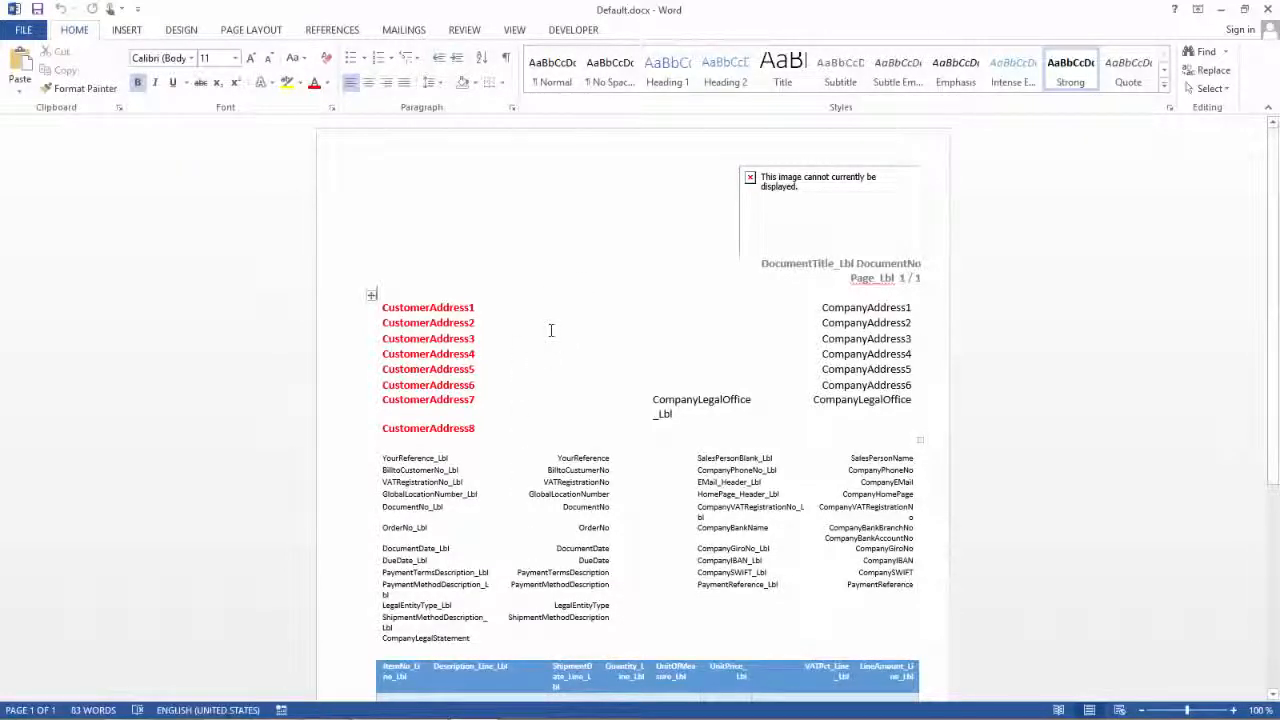
left_click(503, 345)
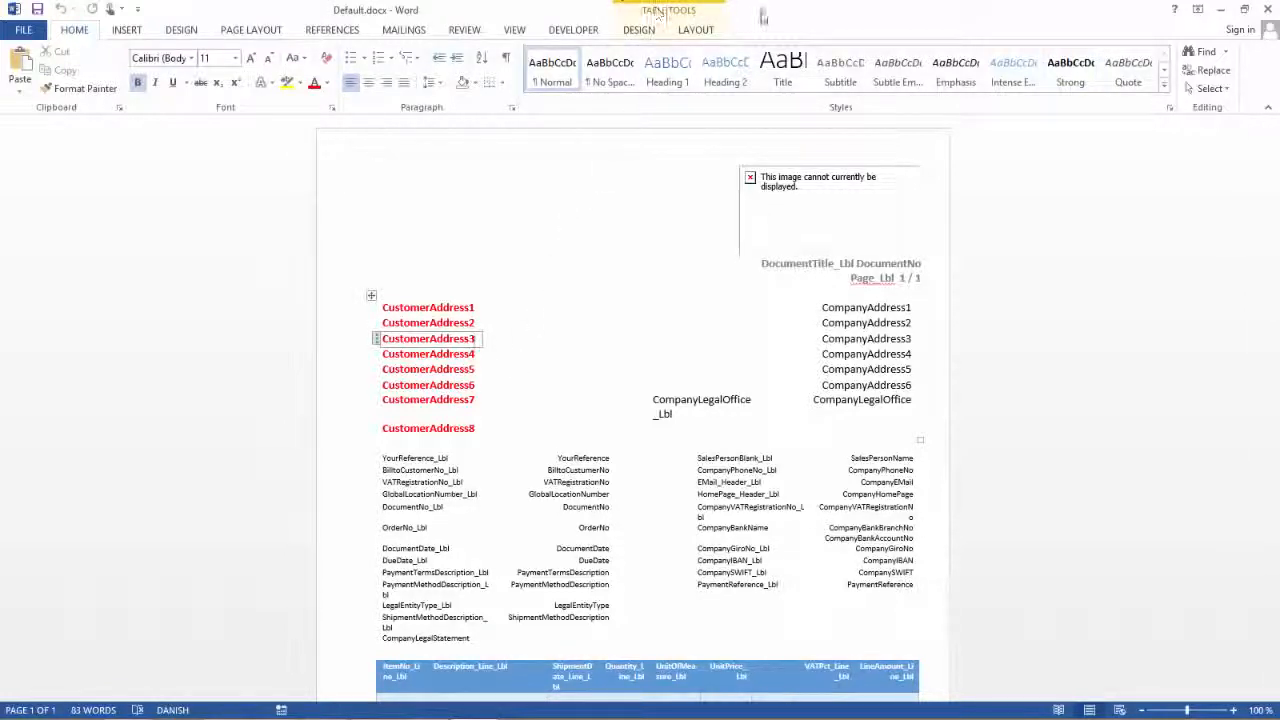
left_click(697, 30)
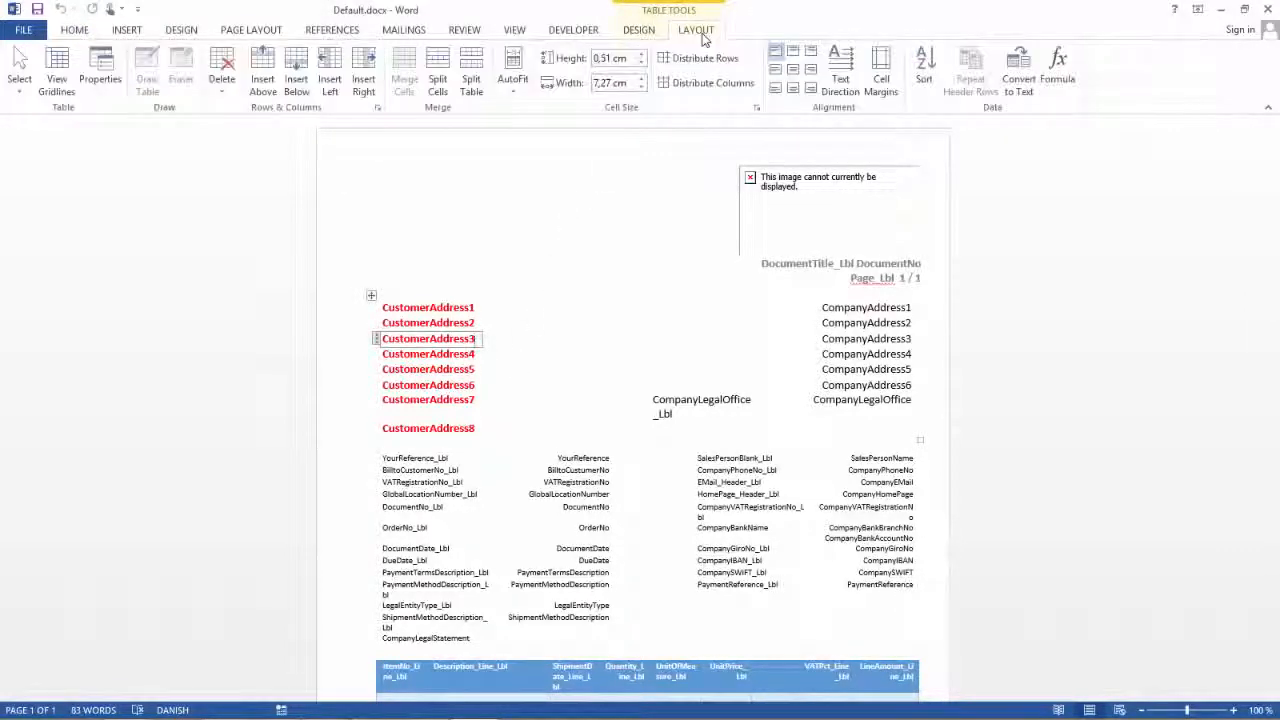
left_click(57, 68)
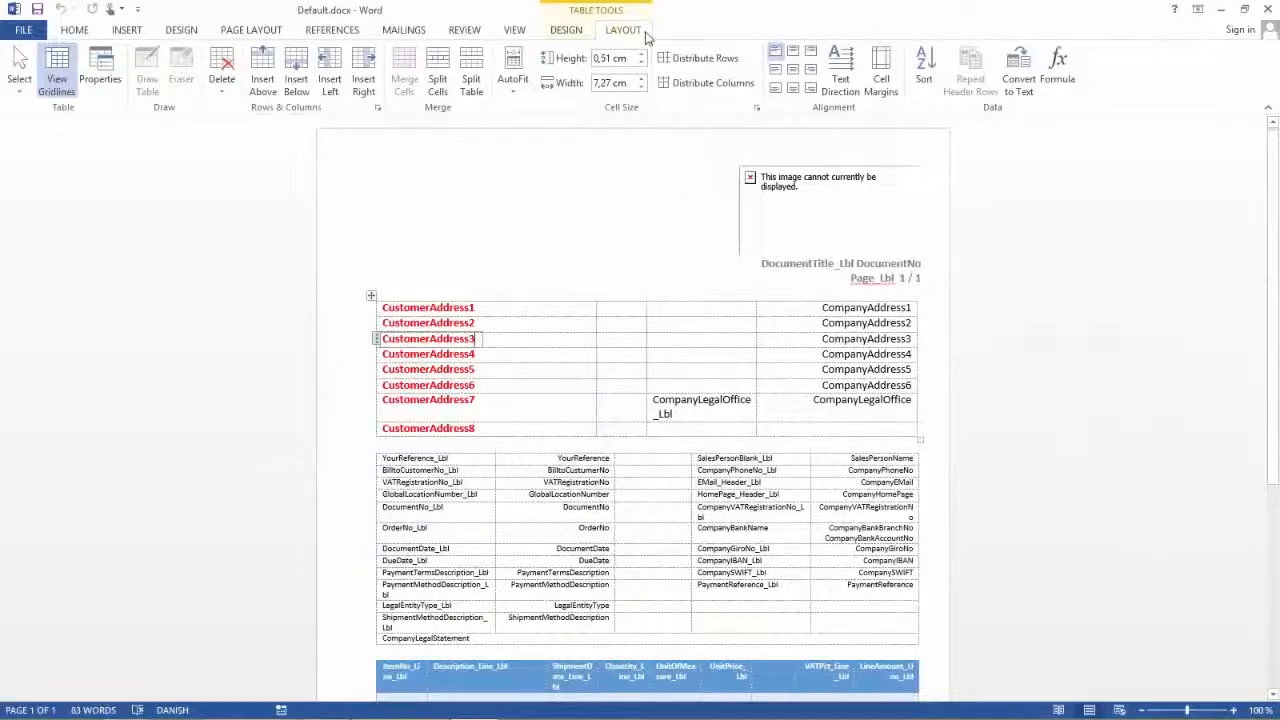
Customize the ribbon to include the Developer tab
right_click(645, 32)
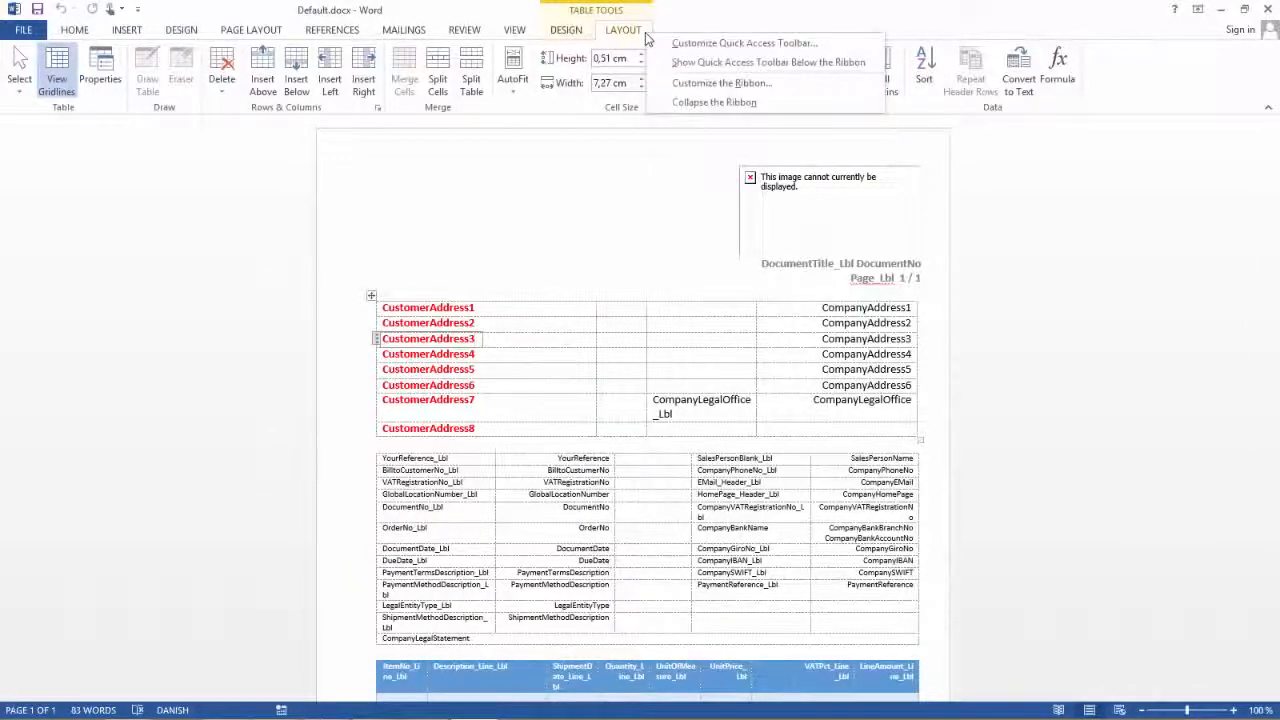
left_click(677, 86)
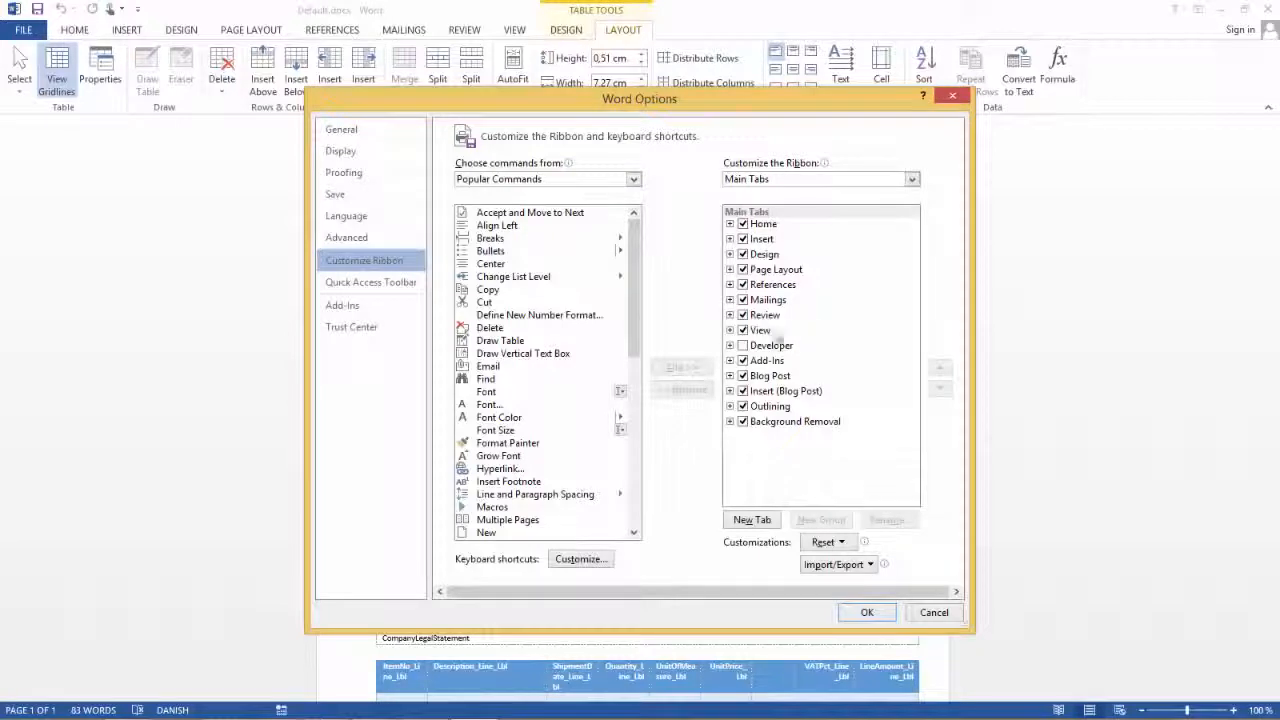
left_click(743, 346)
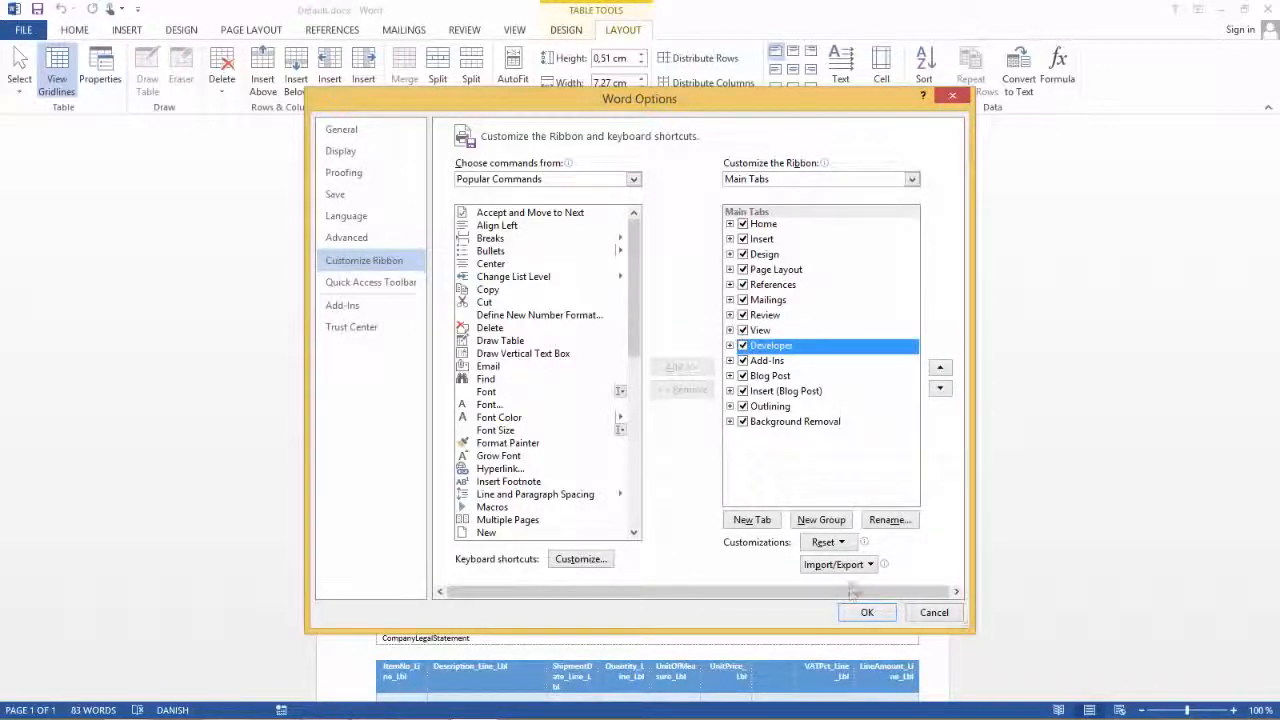
left_click(877, 617)
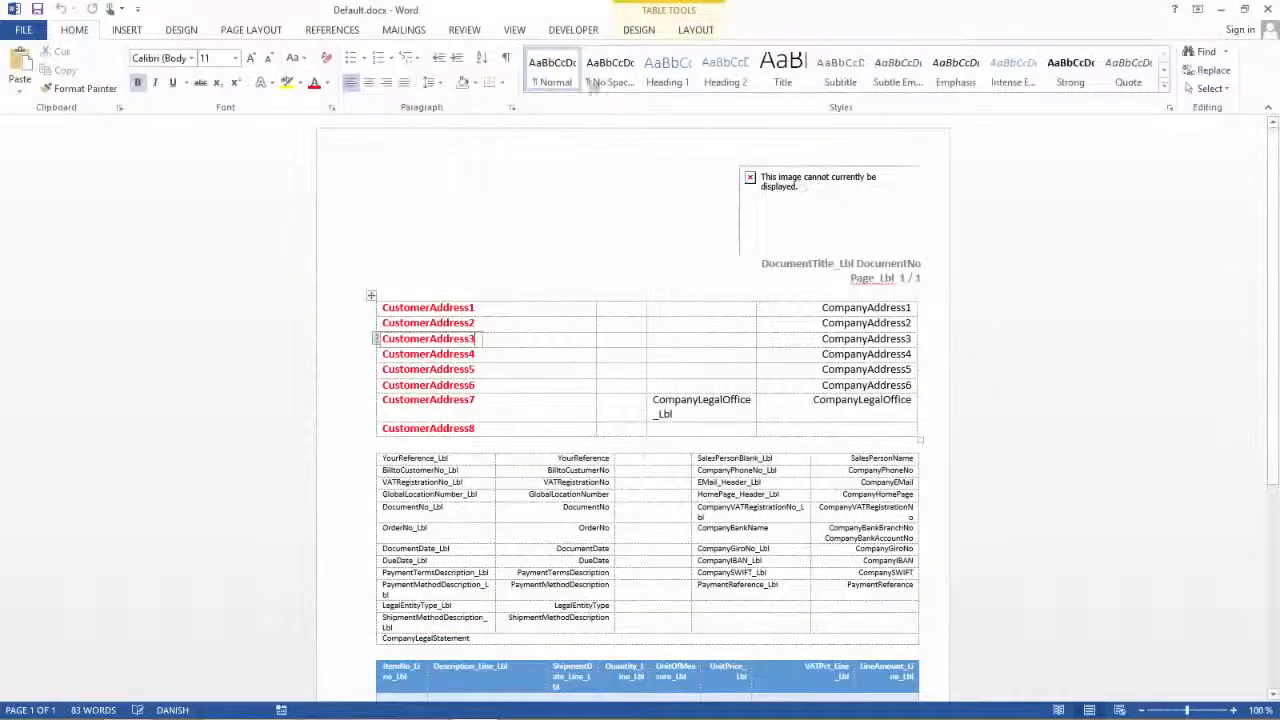
Show the XML mapping for the custom XML part urn:microsoft-dynamics-nav/reports/Mini_Sales_Invoice/1306/ and expand its Header node
left_click(572, 30)
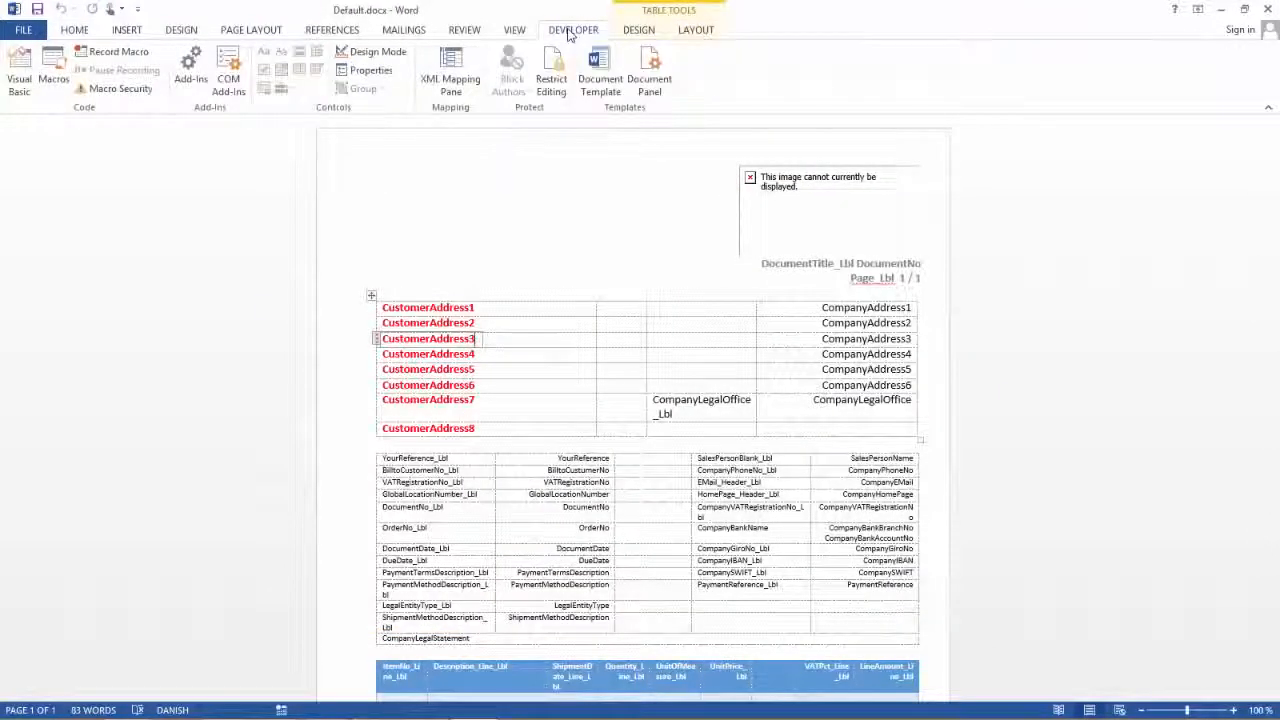
left_click(450, 66)
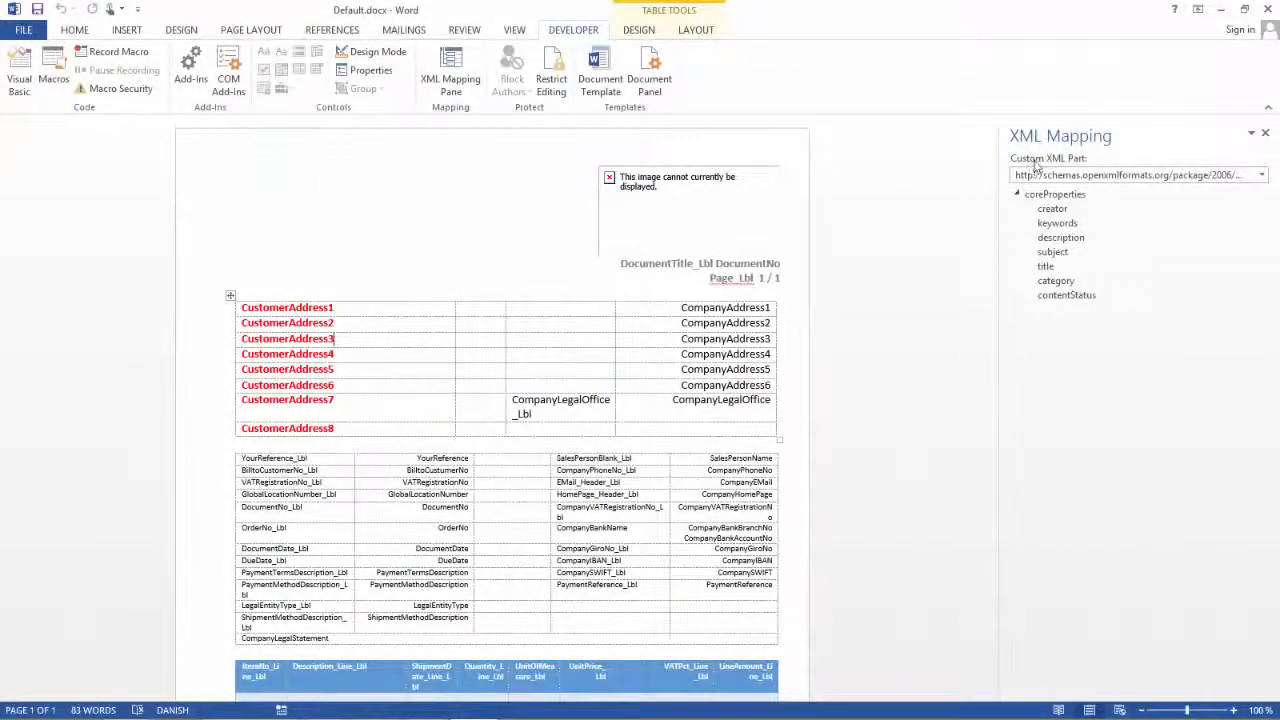
left_click(1262, 176)
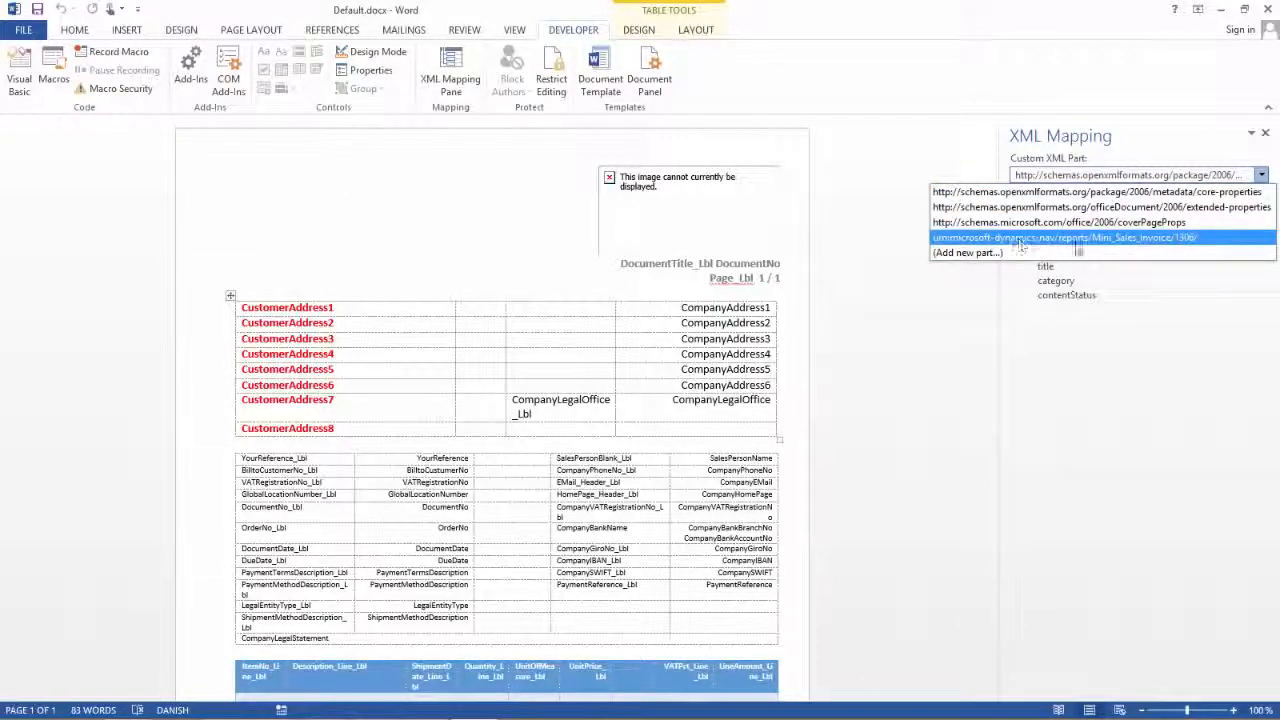
left_click(1194, 243)
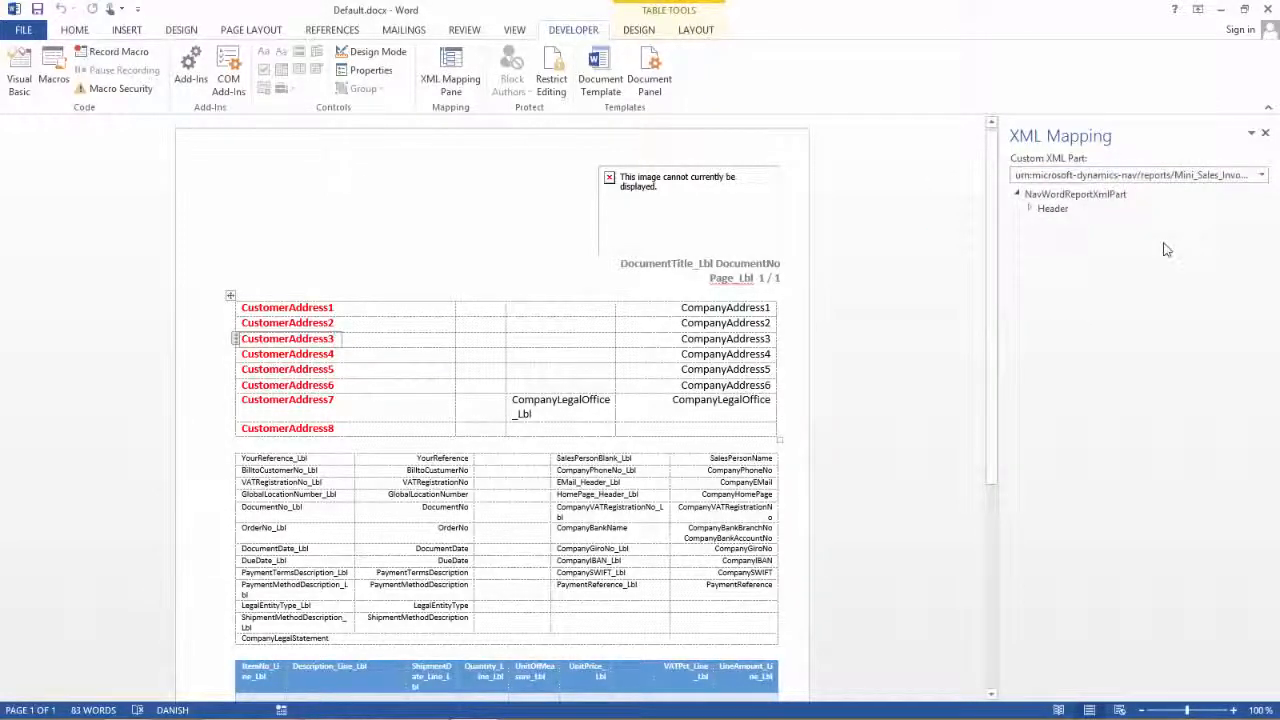
left_click(1030, 209)
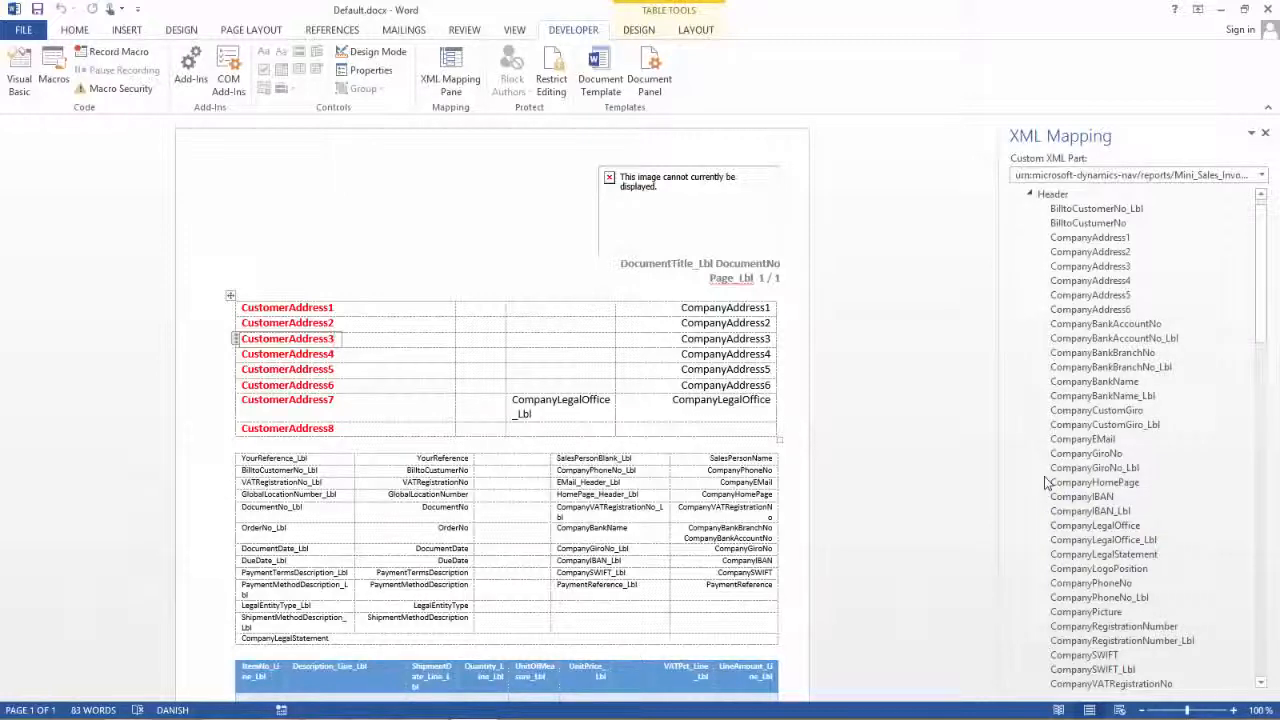
Insert ShipmentDate_Lbl as a plain text content control in the empty cell below PaymentReference_Lbl
left_click_drag(1262, 243, 1248, 528)
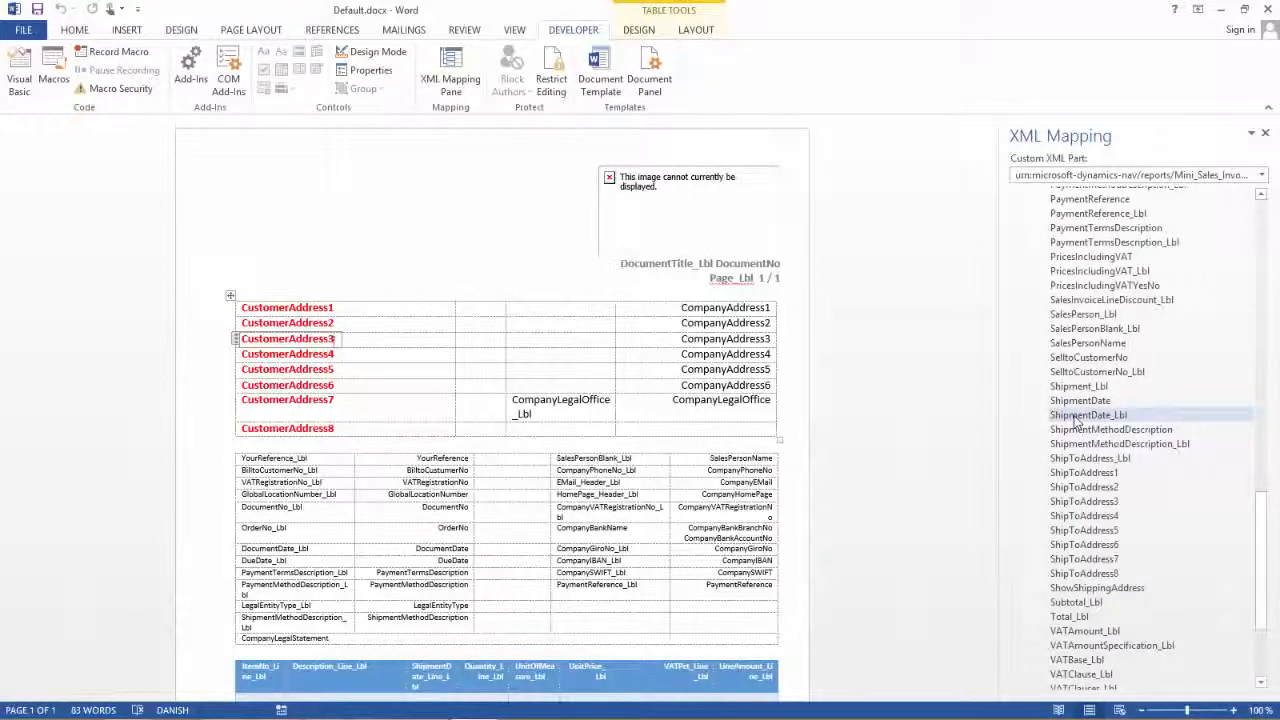
left_click(560, 604)
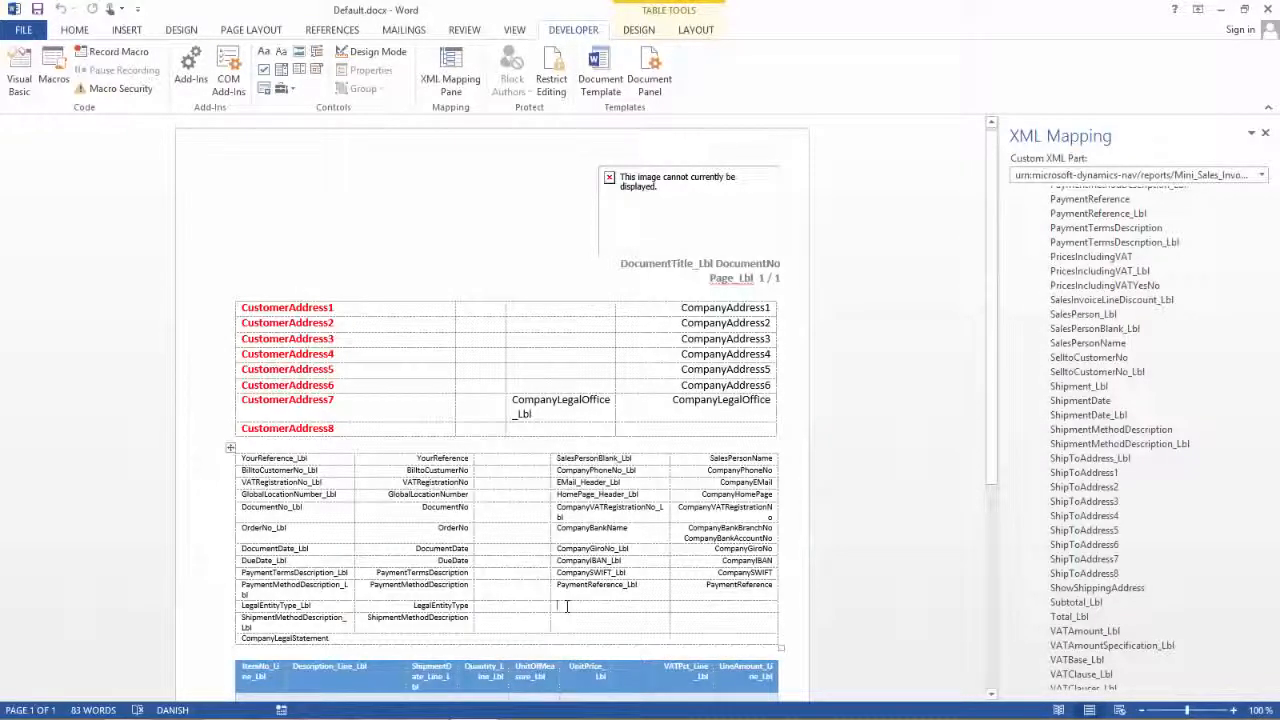
right_click(1084, 422)
mouse_move(1122, 429)
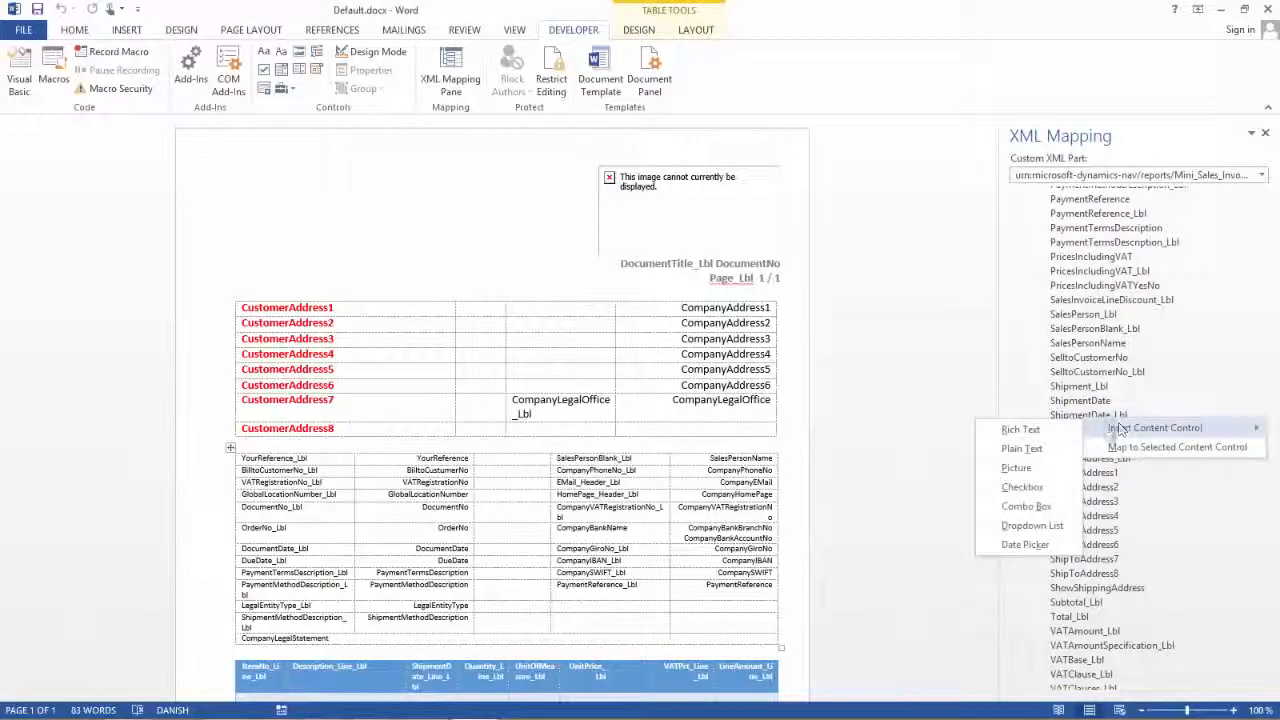
left_click(1021, 448)
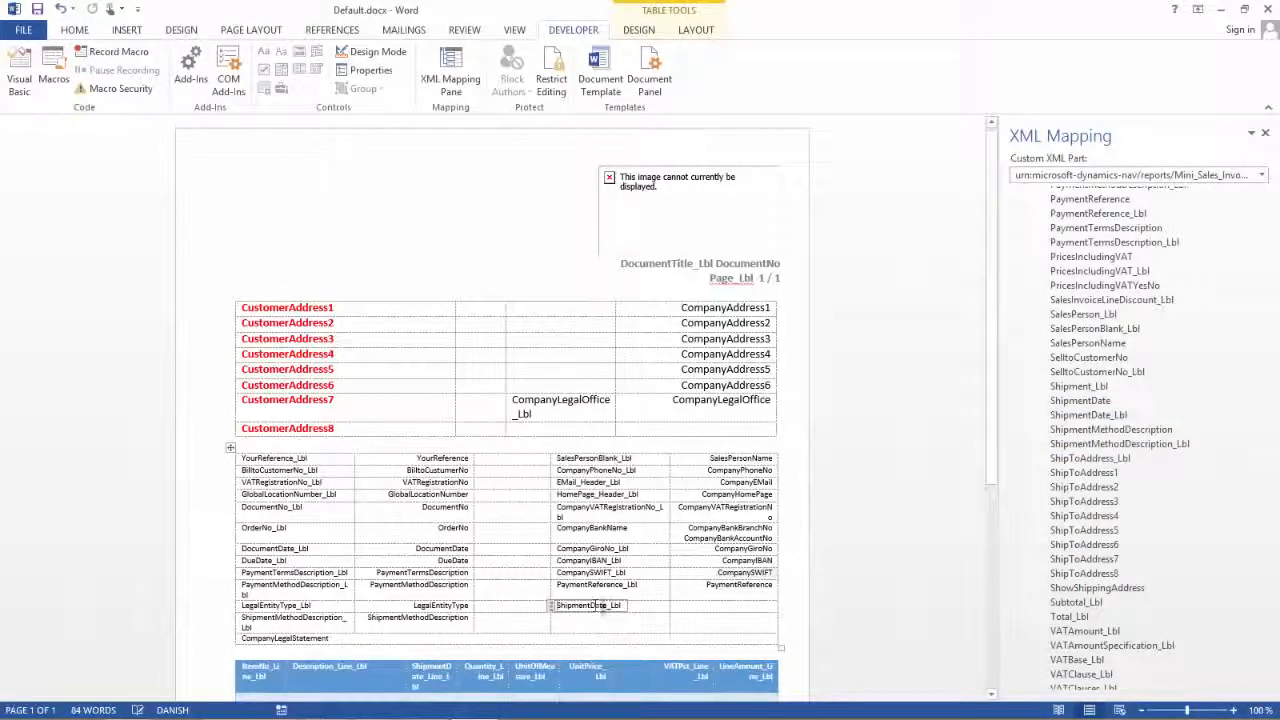
Insert the ShipmentDate field as a plain text content control in the cell beside ShipmentDate_Lbl
left_click(697, 605)
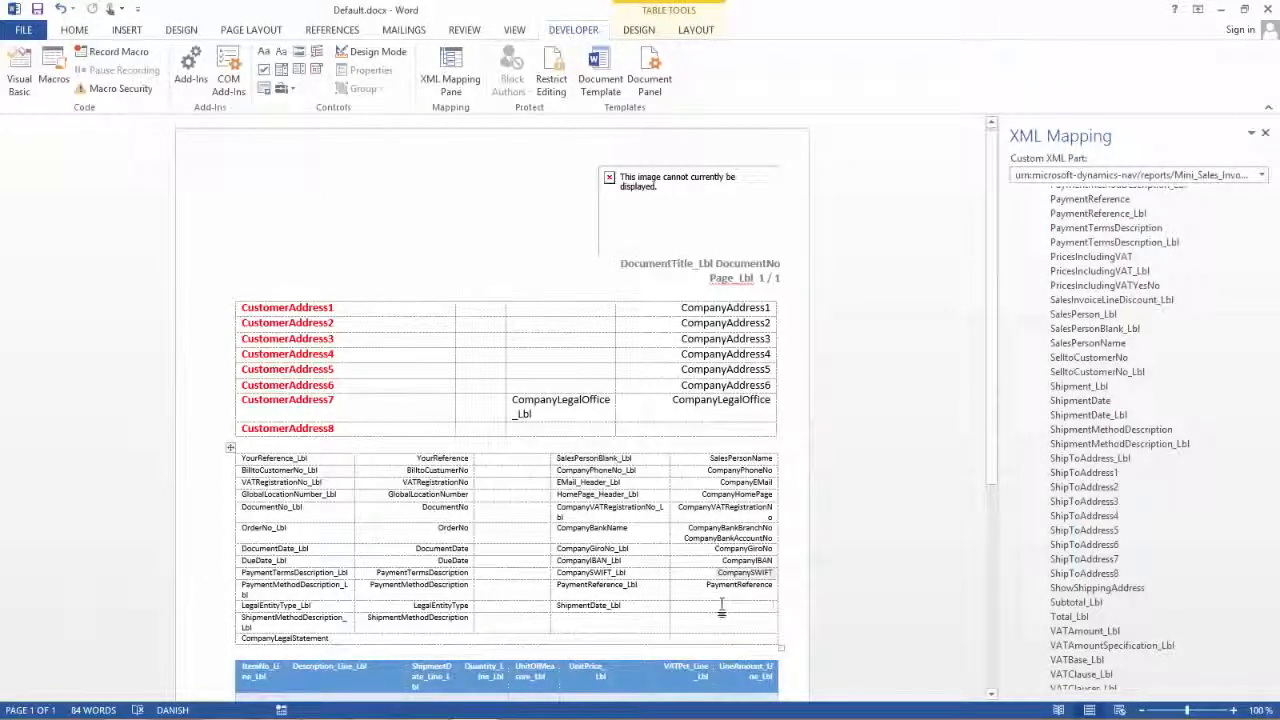
right_click(1095, 402)
mouse_move(1035, 413)
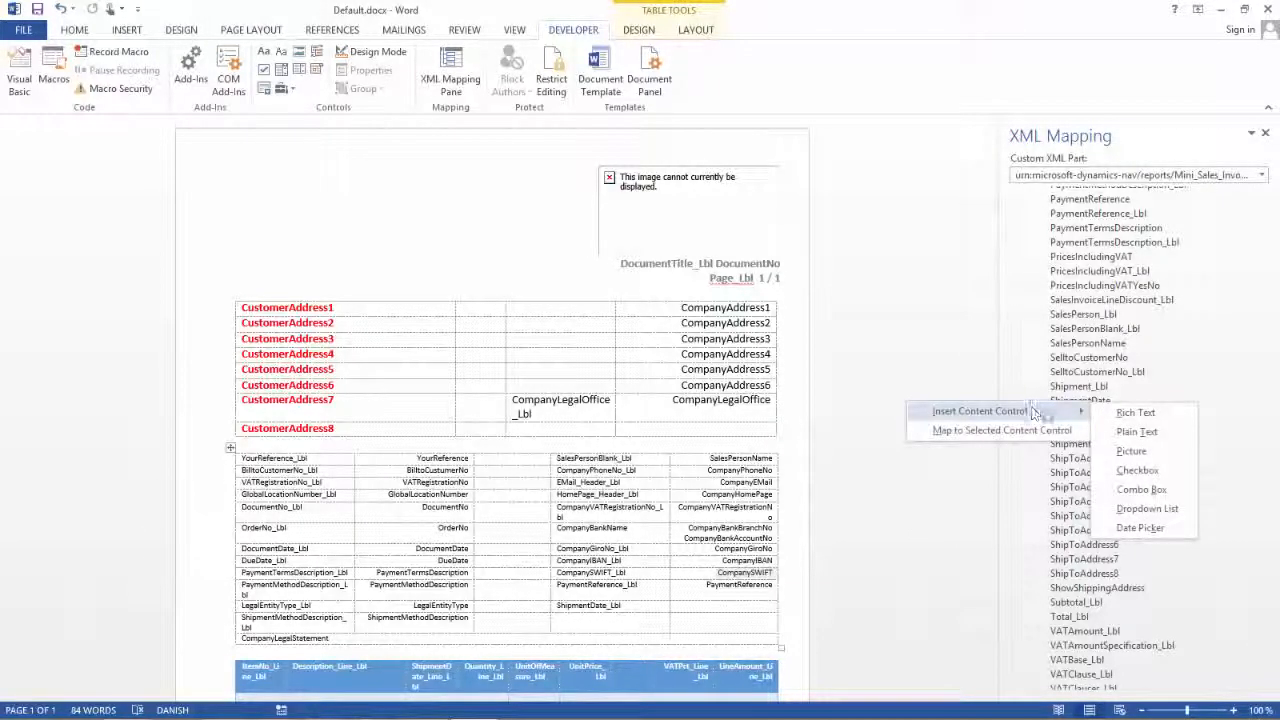
left_click(1135, 432)
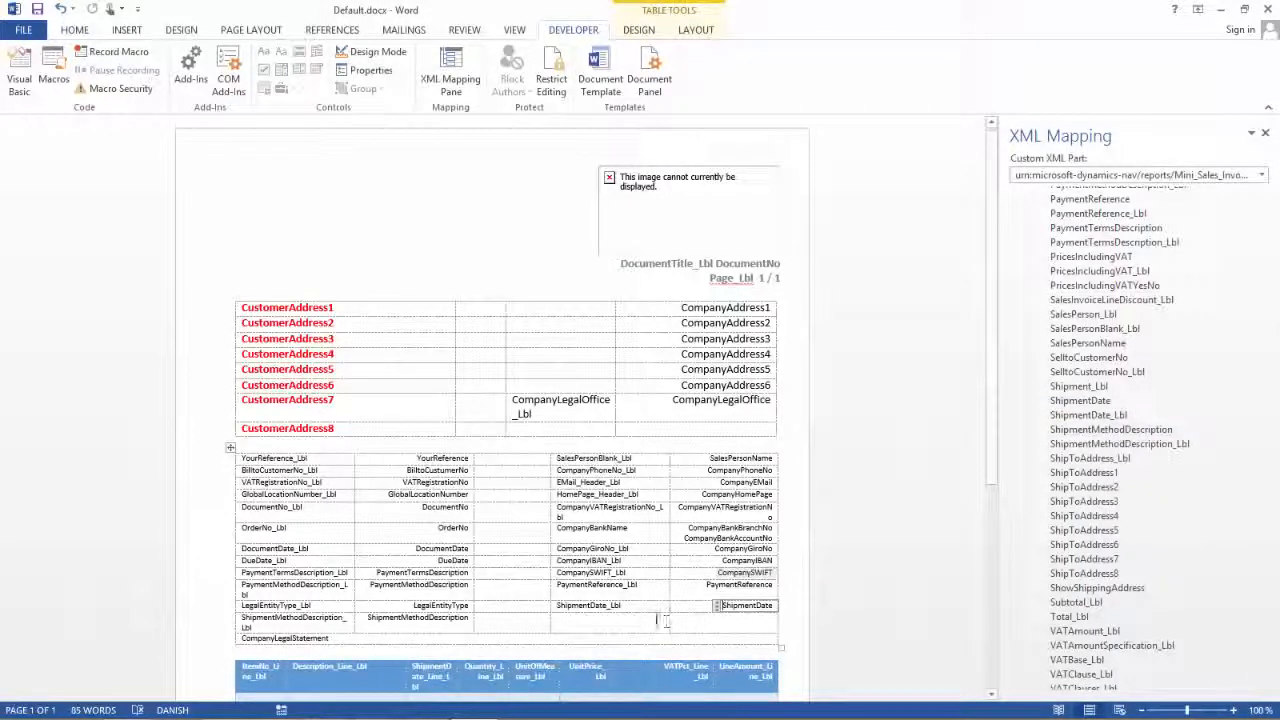
Shade the ShipmentDate_Lbl and ShipmentDate cells with a light orange fill
left_click_drag(638, 608, 734, 603)
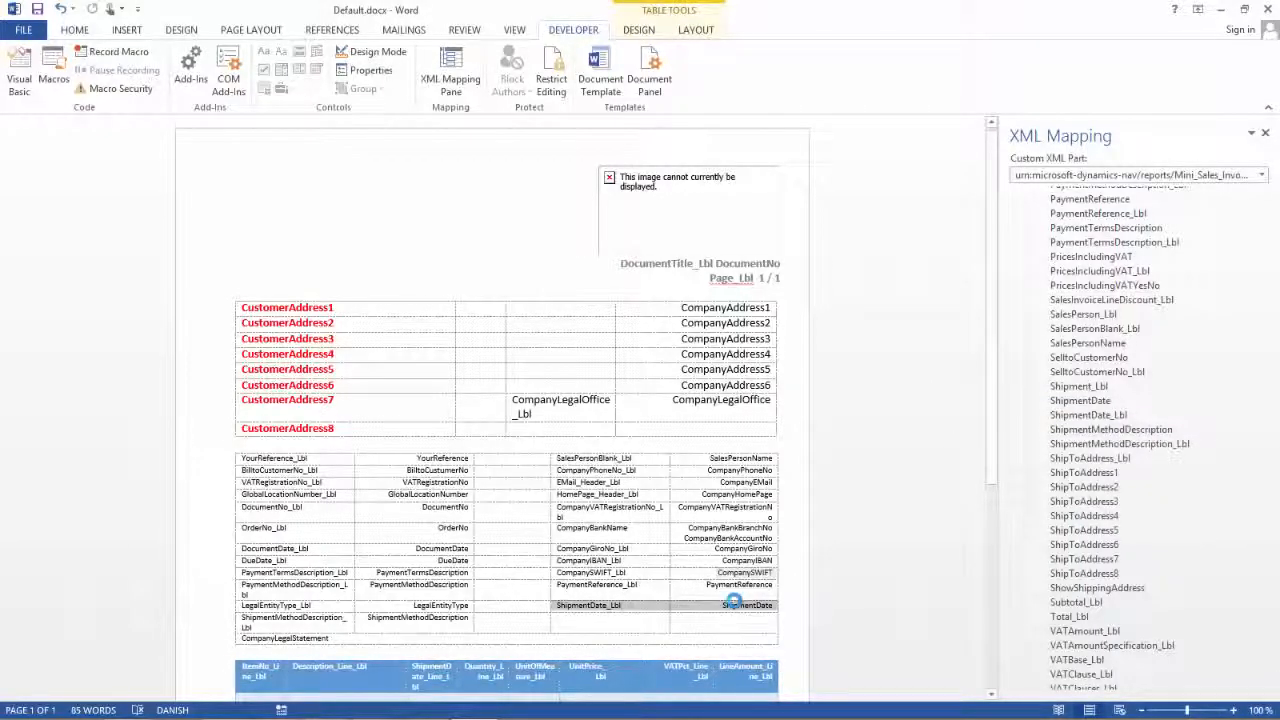
right_click(657, 608)
left_click(712, 572)
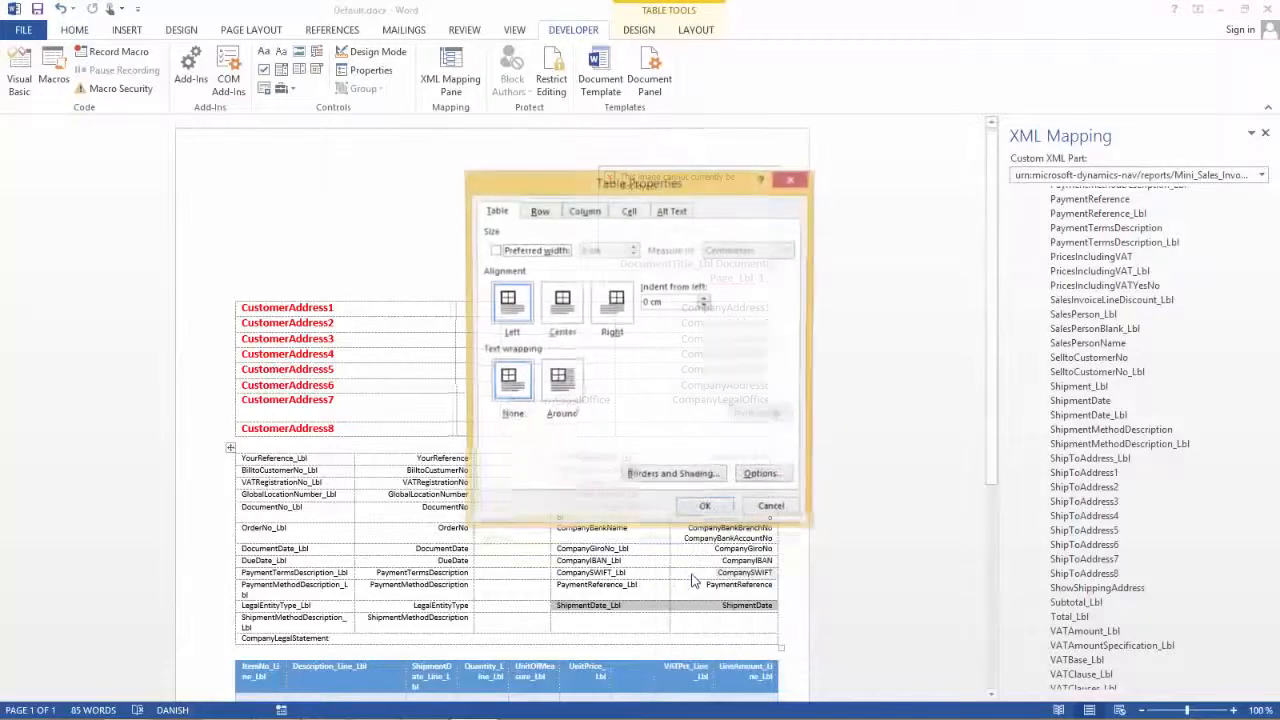
left_click(673, 476)
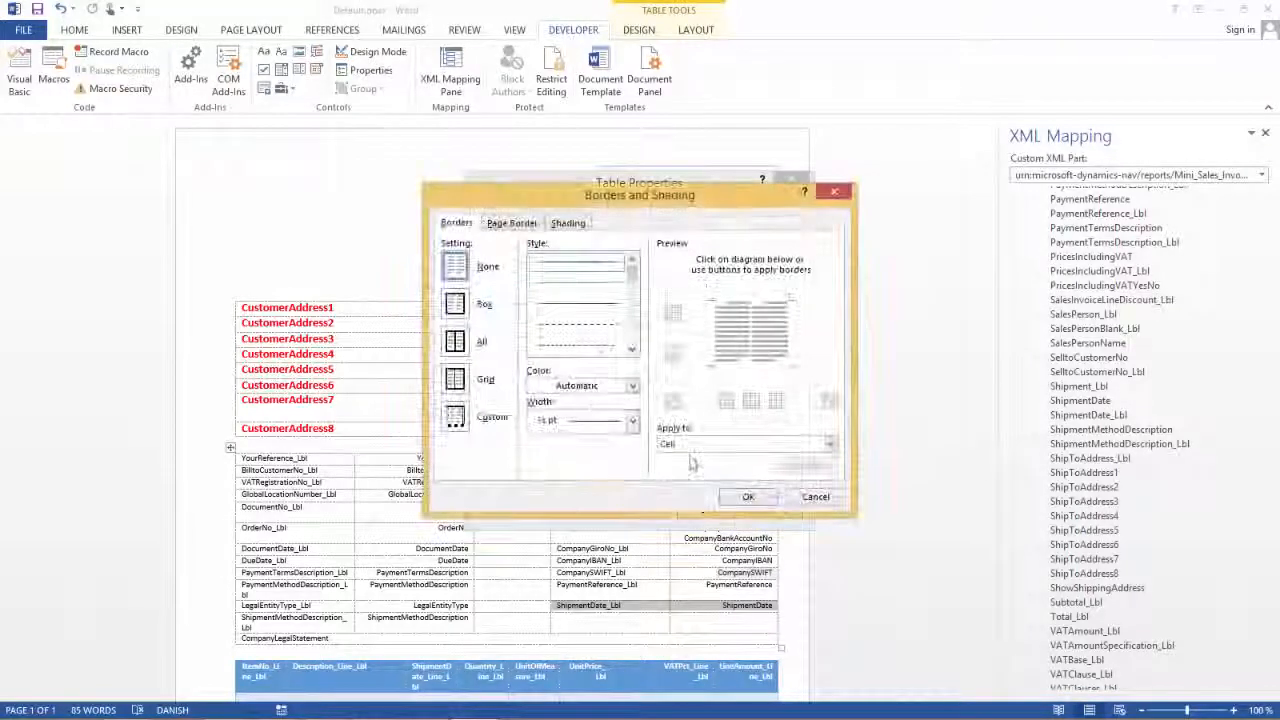
left_click(562, 226)
left_click(536, 262)
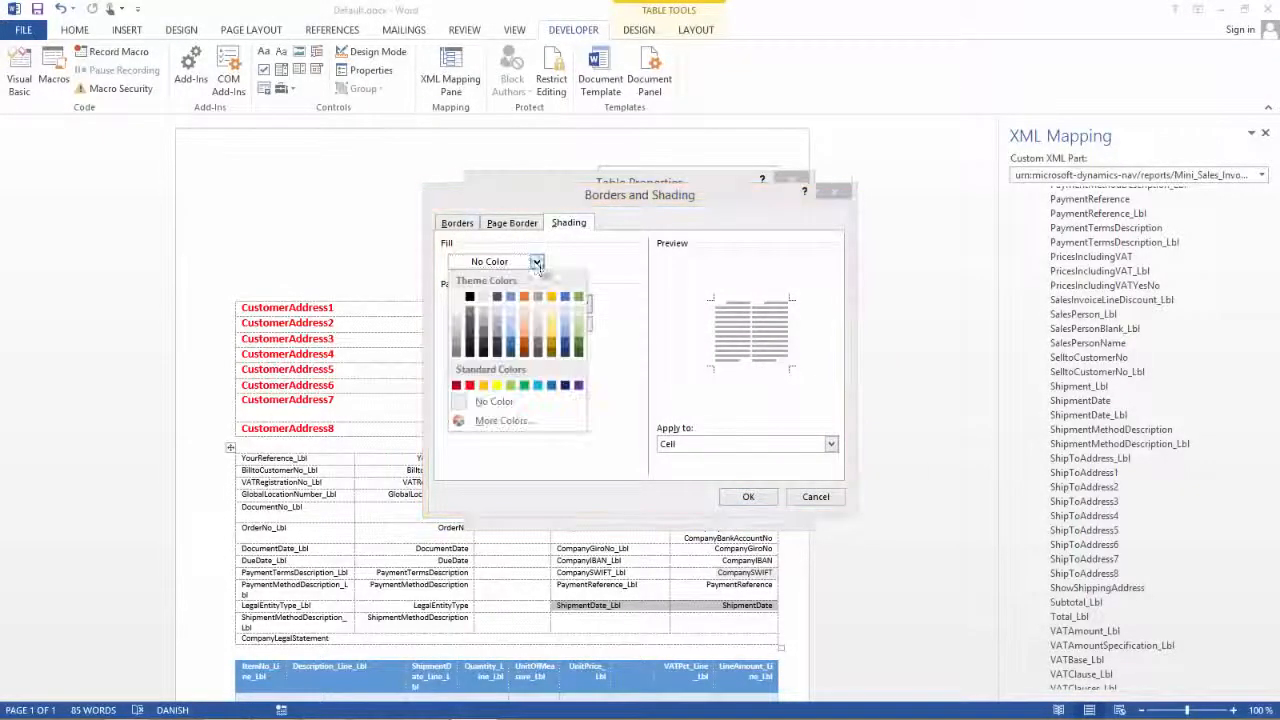
left_click(524, 330)
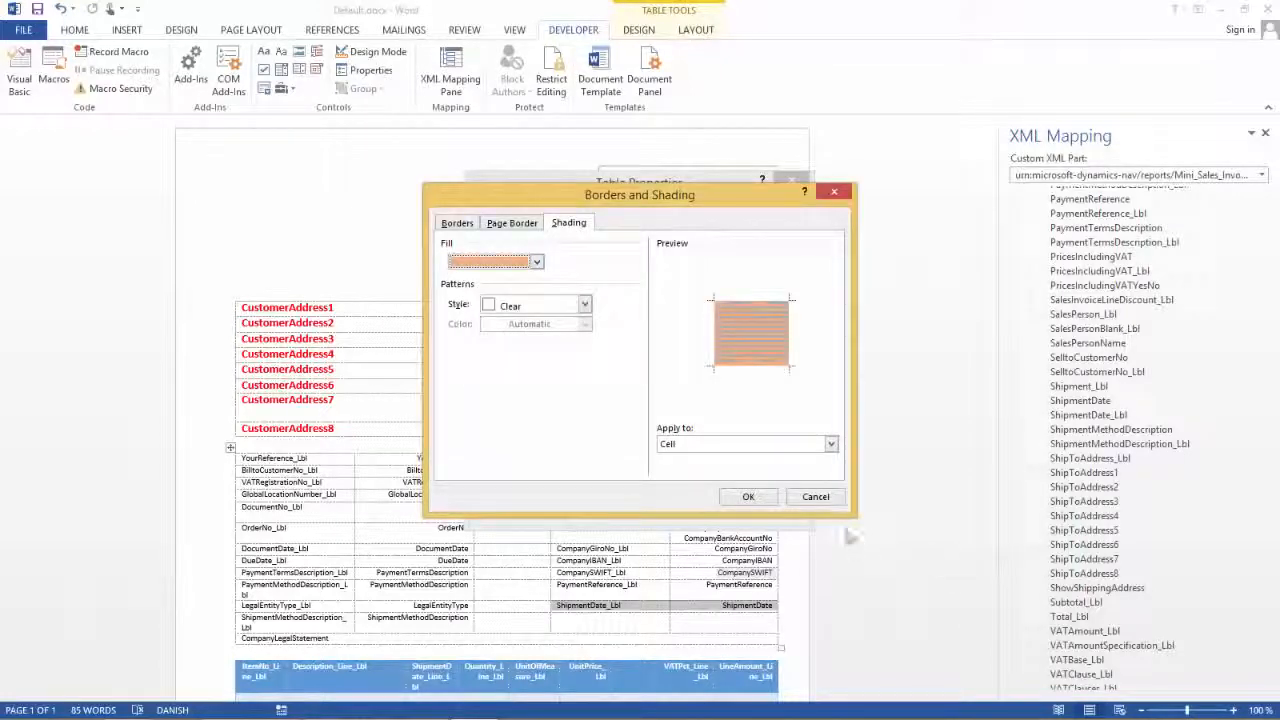
left_click(752, 497)
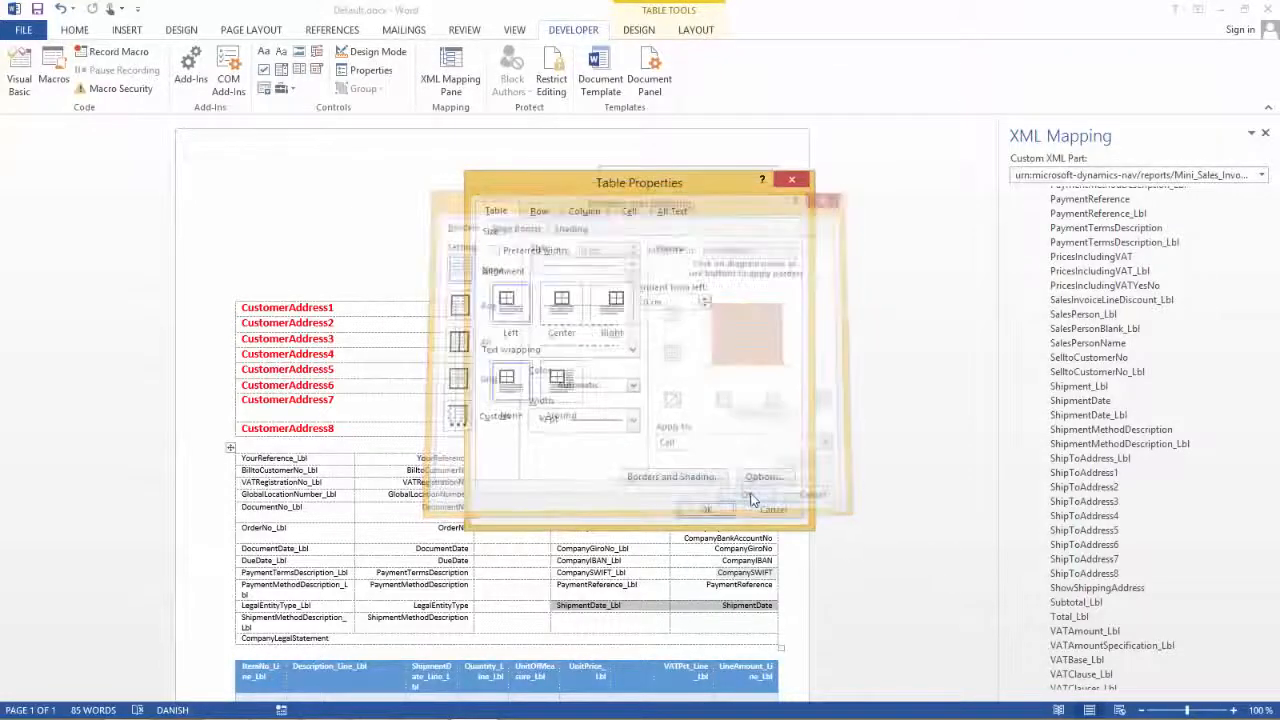
left_click(703, 510)
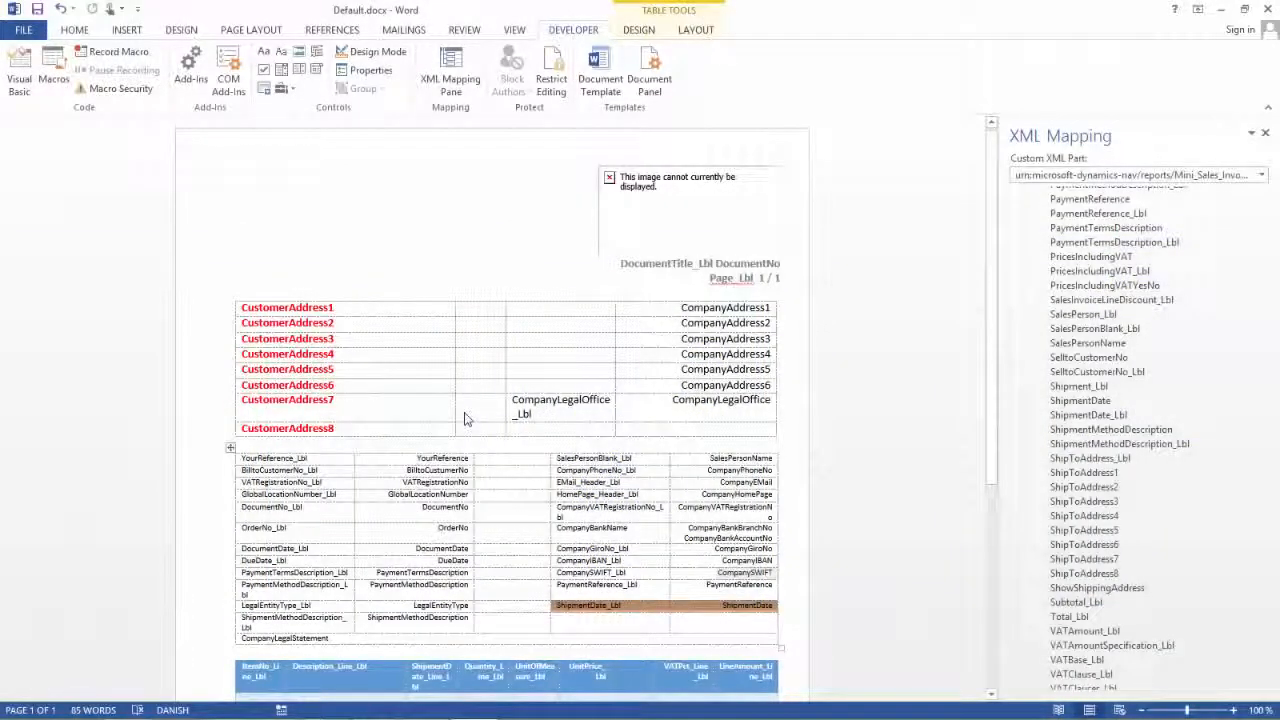
Close Default.docx with its changes saved, and import it into the My Layout / Advanced layout in Dynamics NAV
left_click(1268, 12)
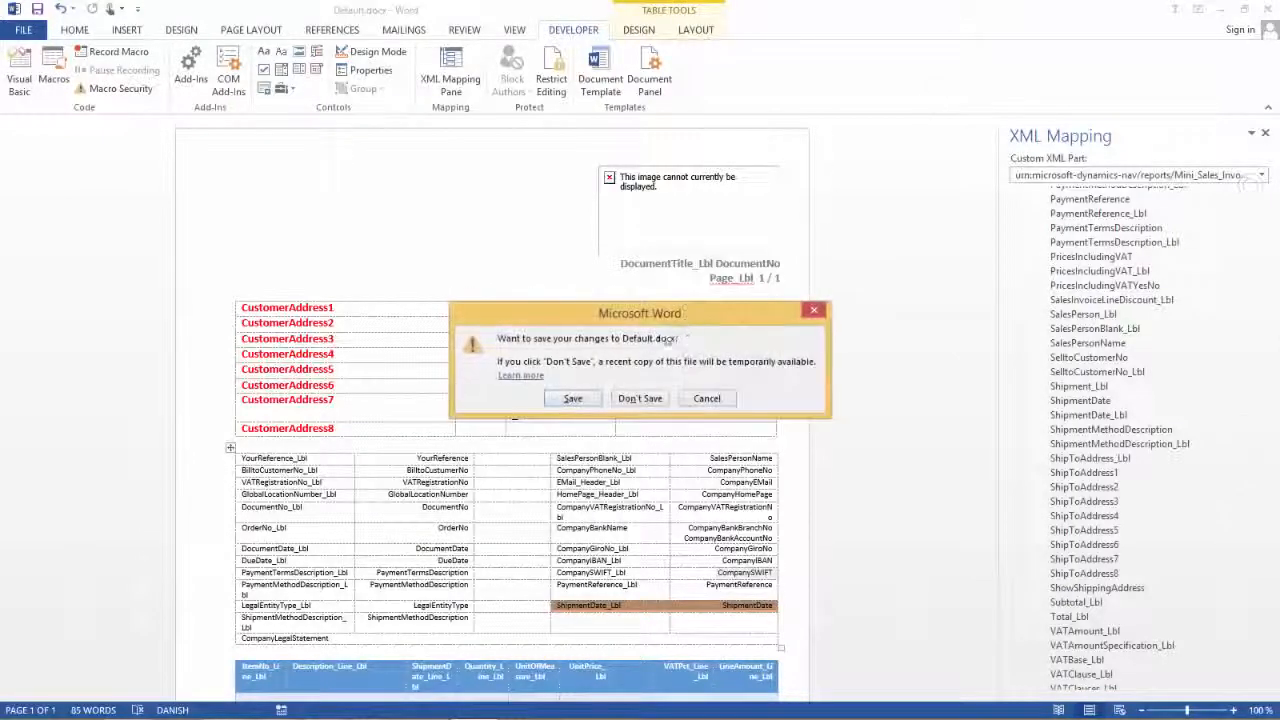
left_click(573, 399)
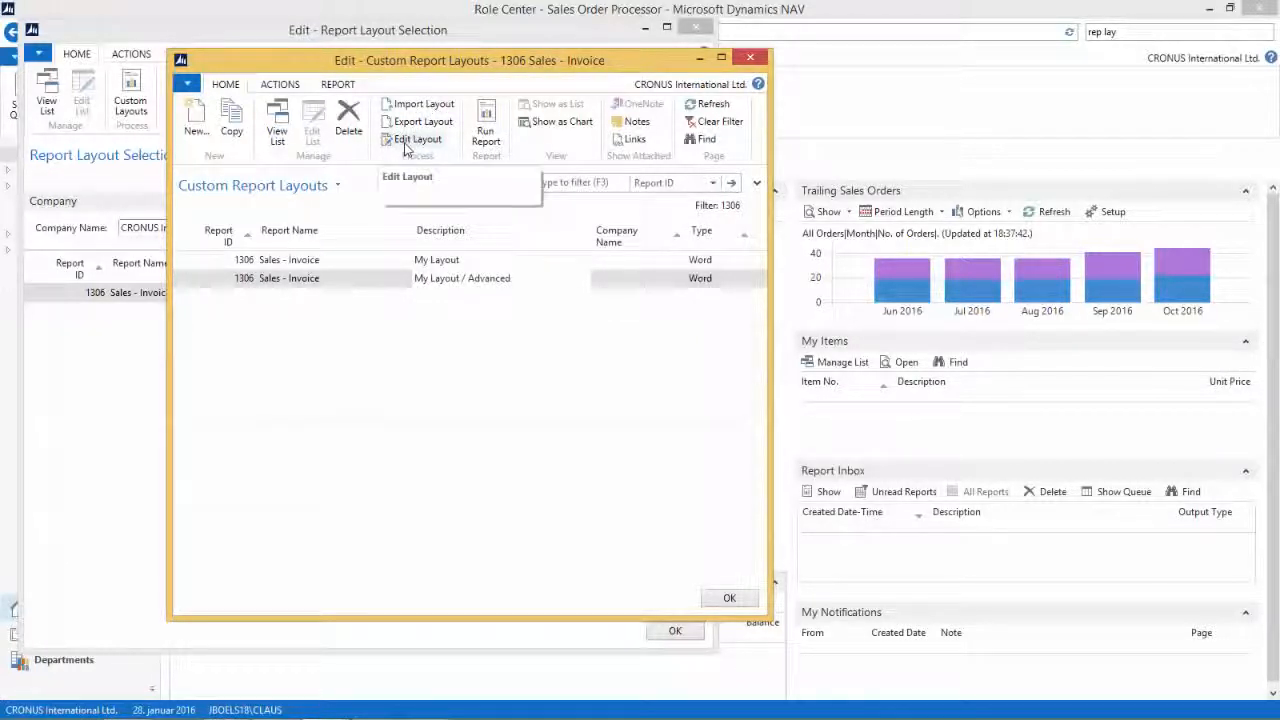
left_click(424, 104)
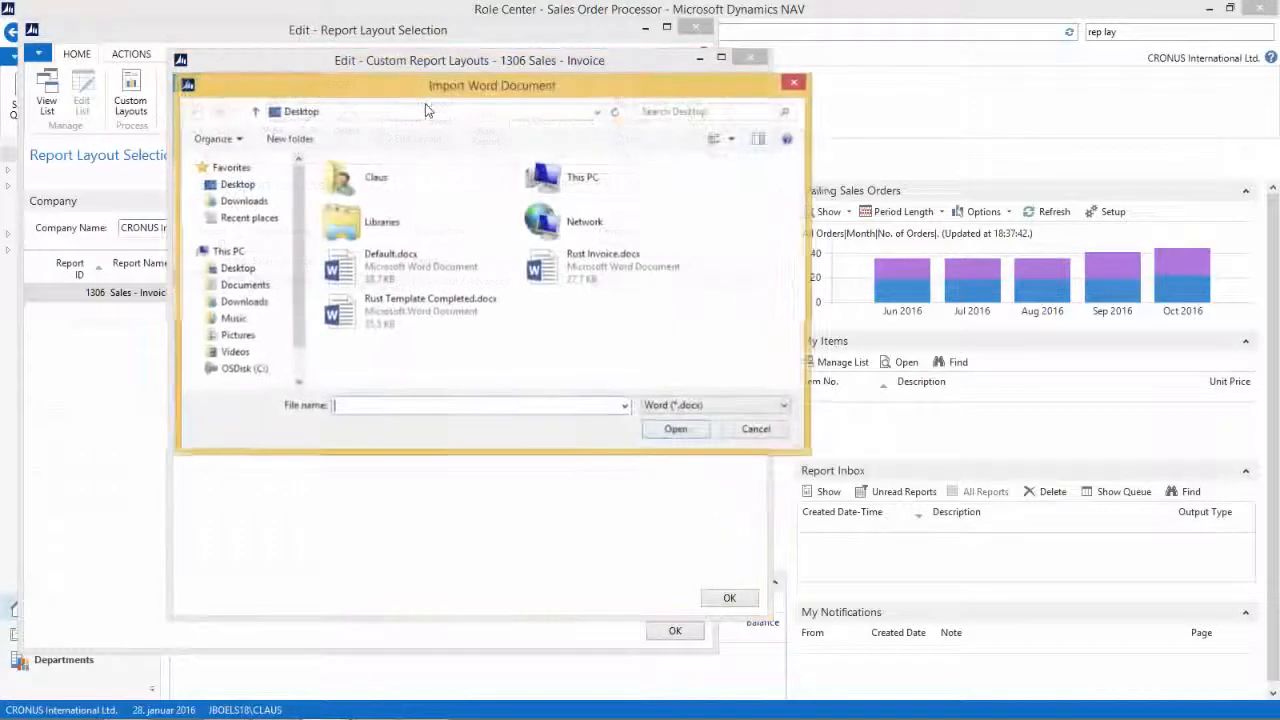
left_click(410, 262)
left_click(677, 430)
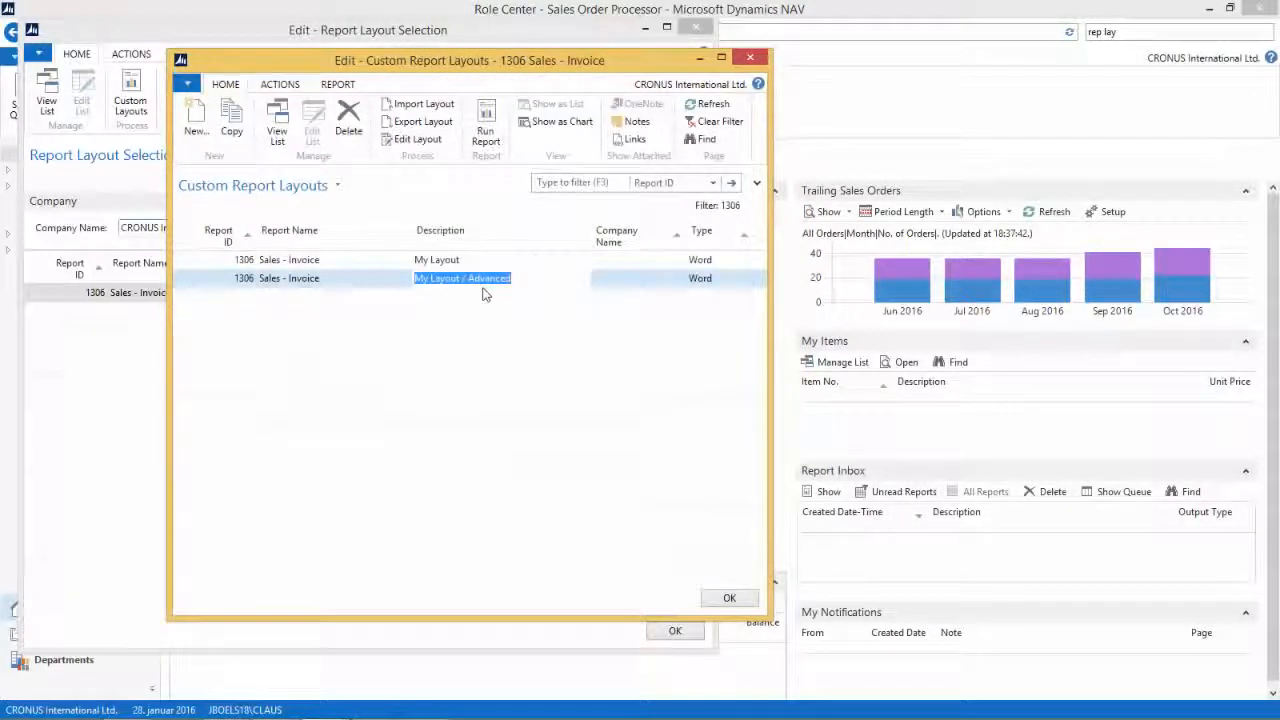
Run the Sales - Invoice report from the My Layout / Advanced layout as a PDF and review the first invoice as a full page
left_click(487, 126)
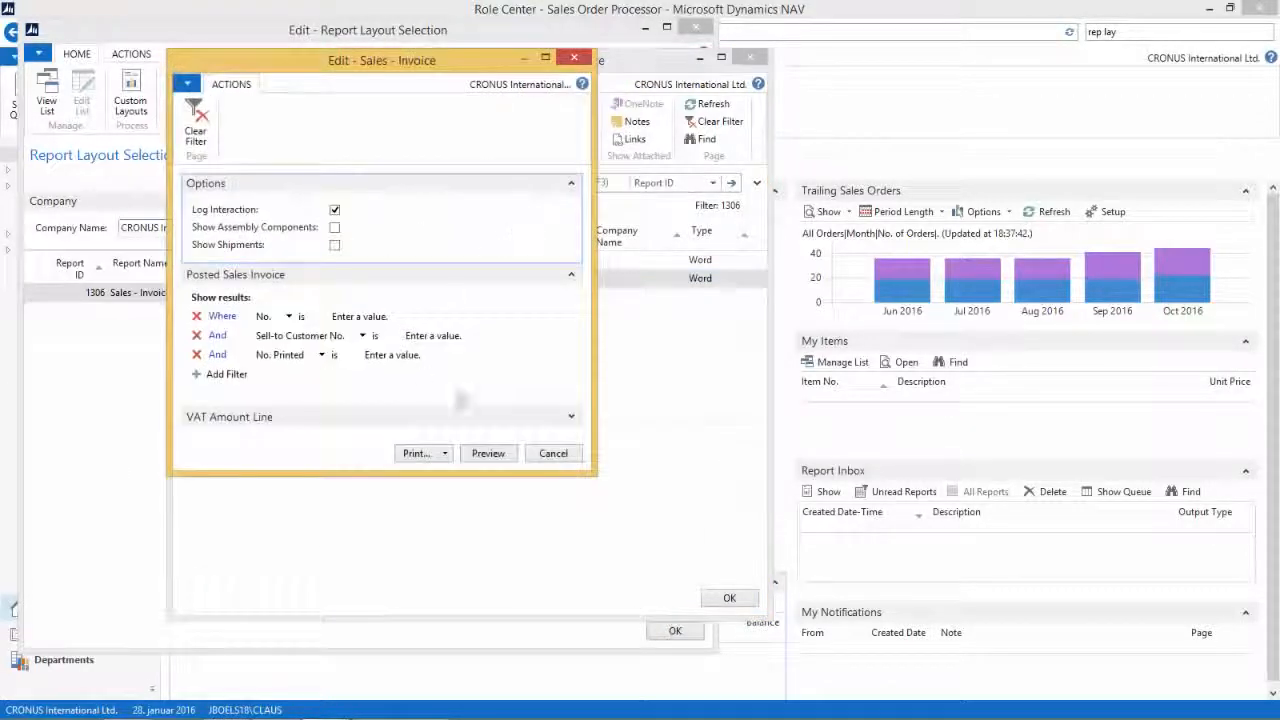
left_click(445, 453)
left_click(441, 492)
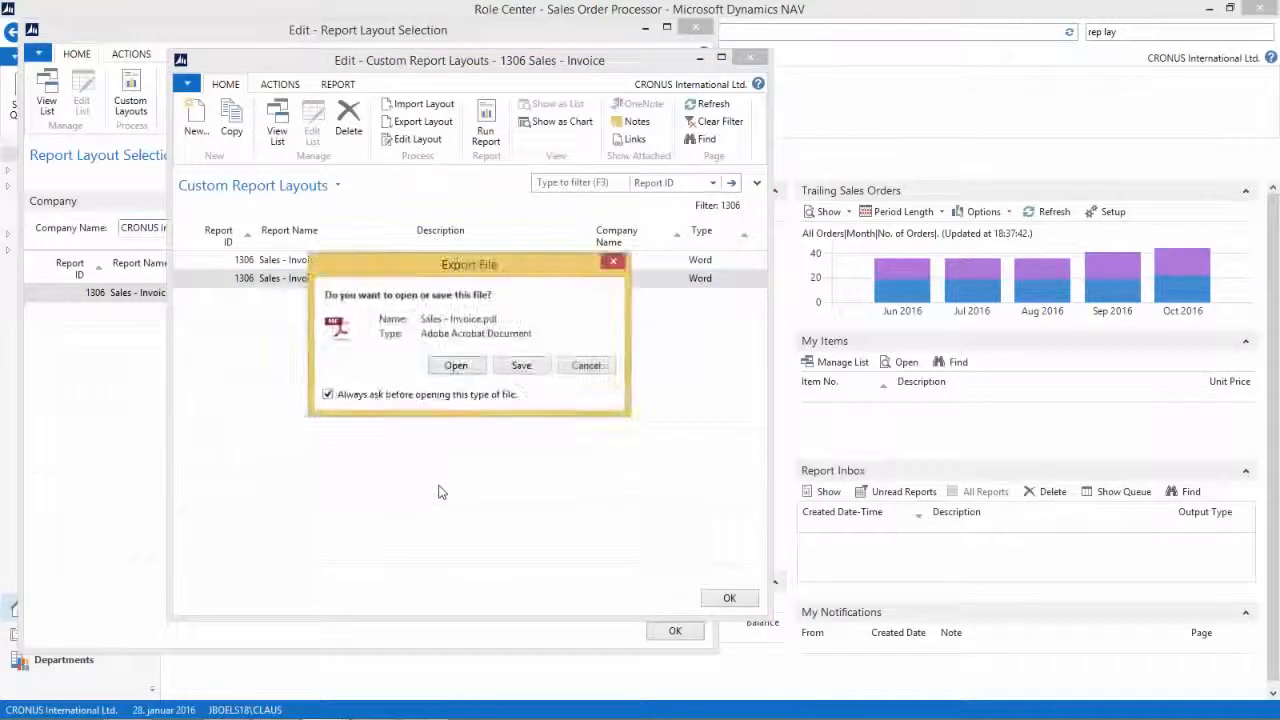
left_click(455, 372)
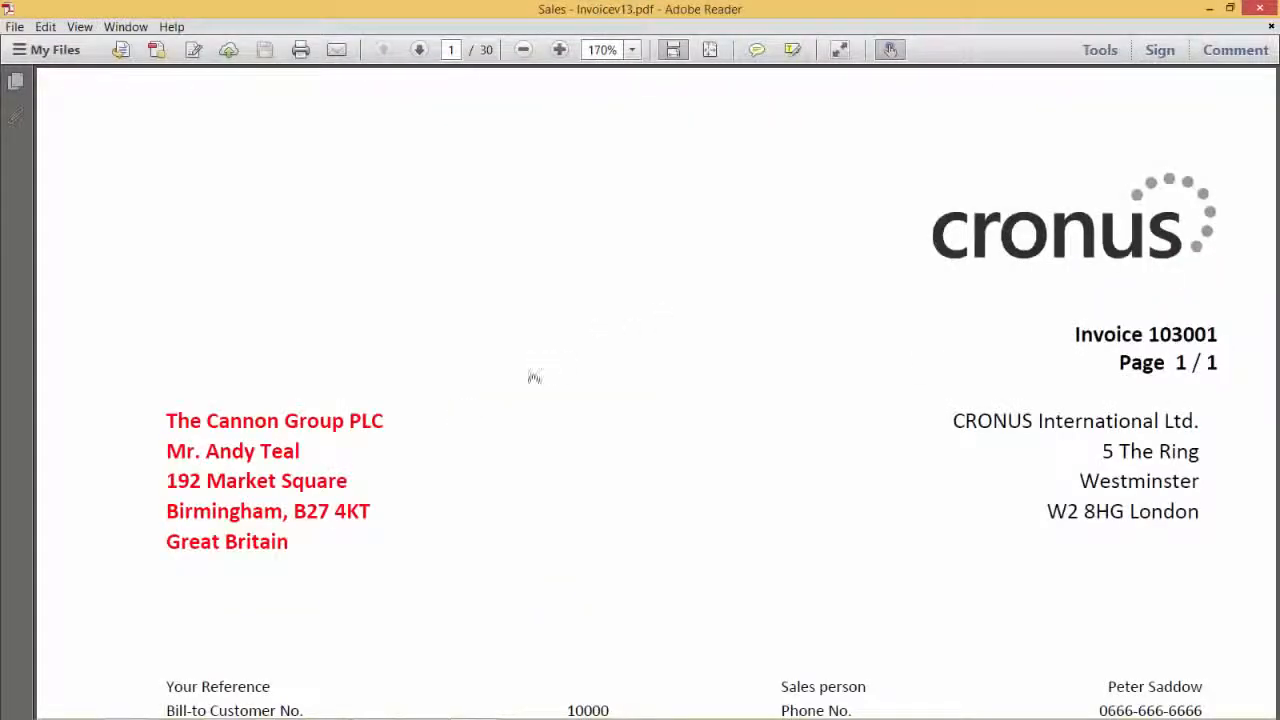
left_click(709, 49)
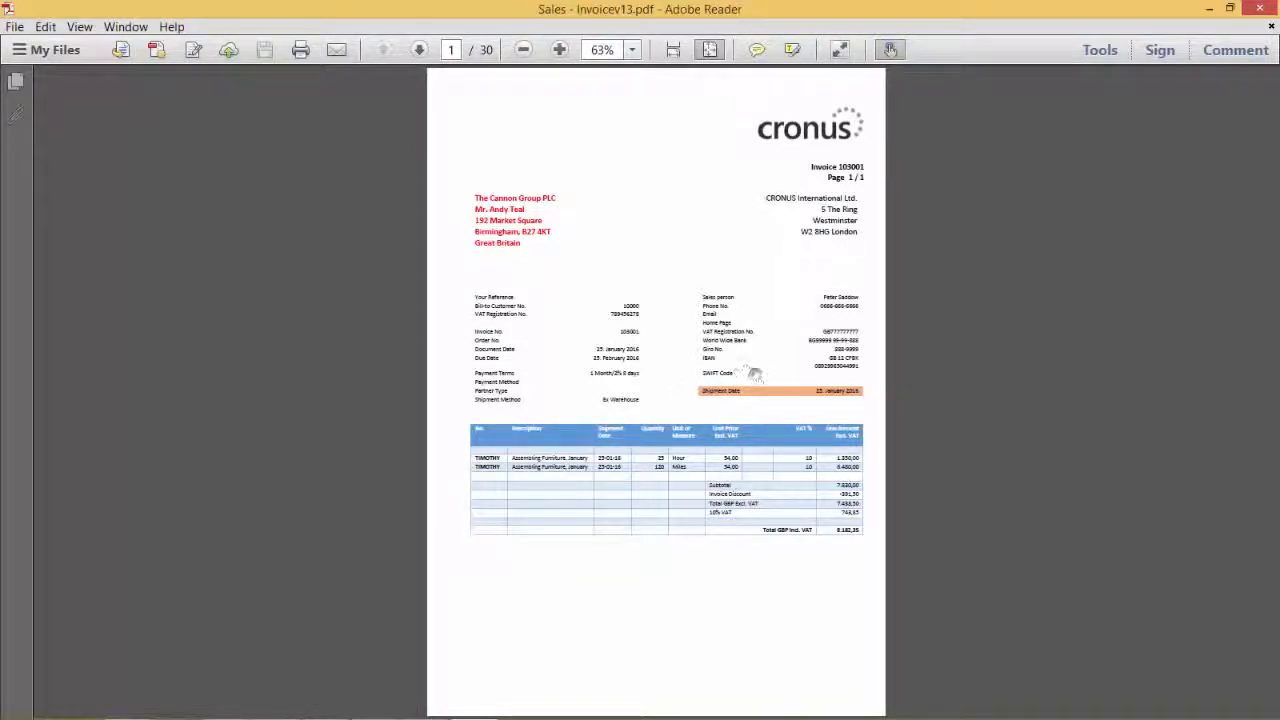
left_click(1258, 8)
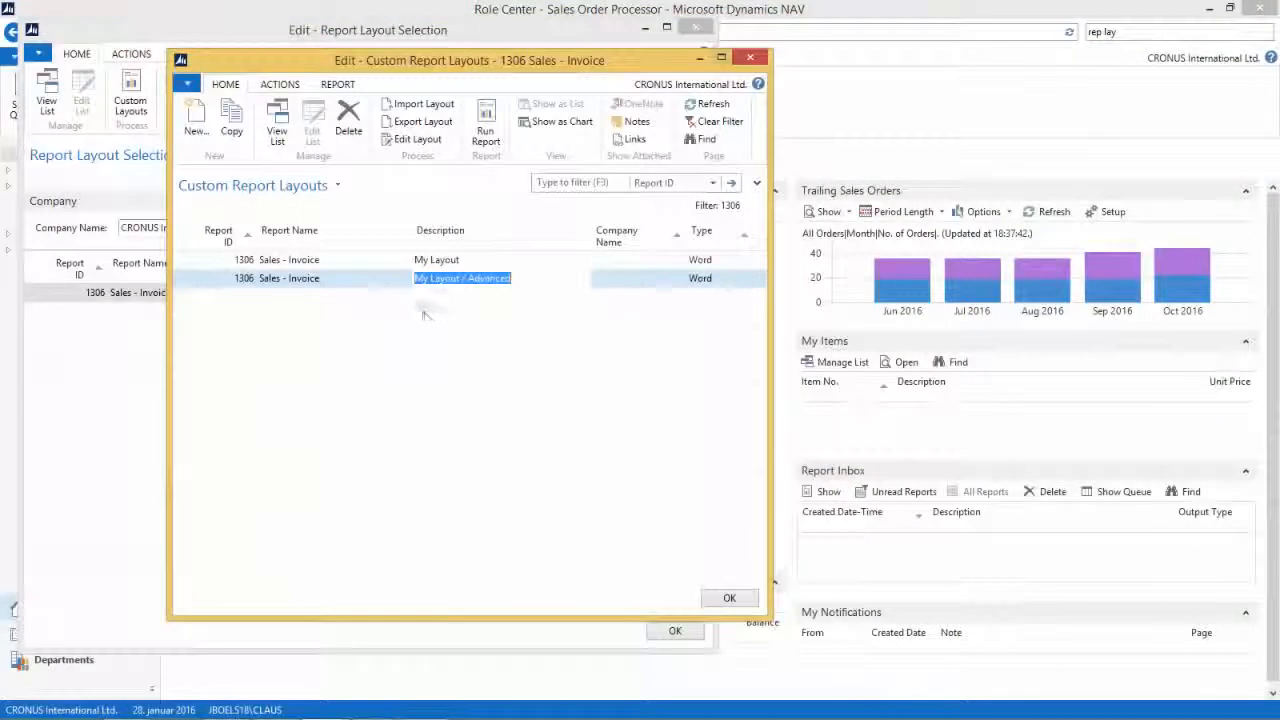
Close the custom layouts list and set My Layout / Advanced as the custom layout for report 1306 Sales - Invoice
left_click(729, 597)
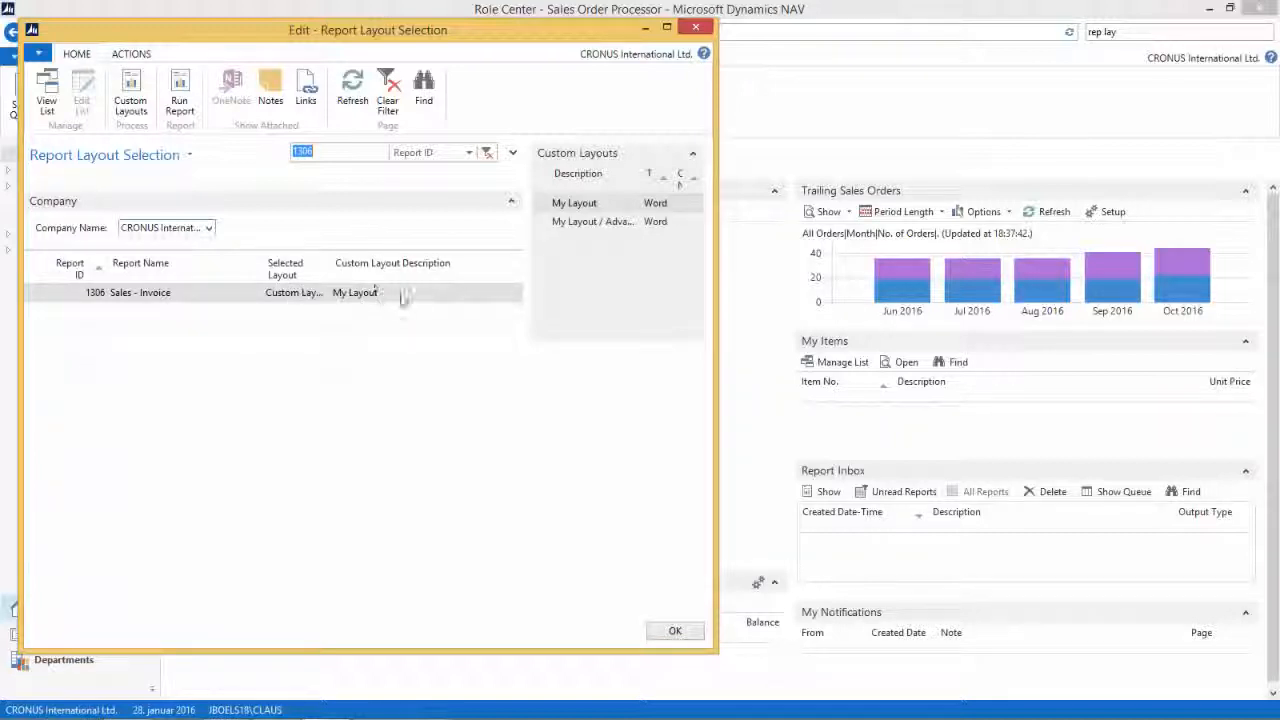
left_click(509, 295)
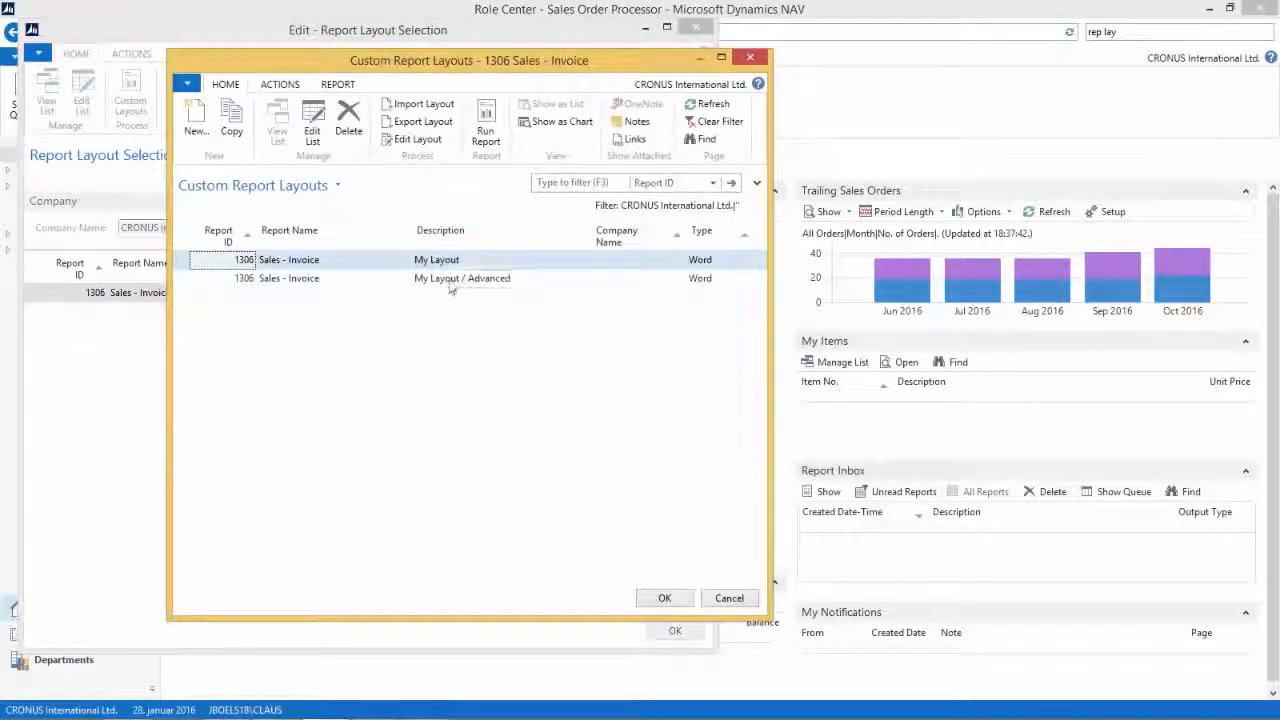
left_click(452, 282)
left_click(666, 599)
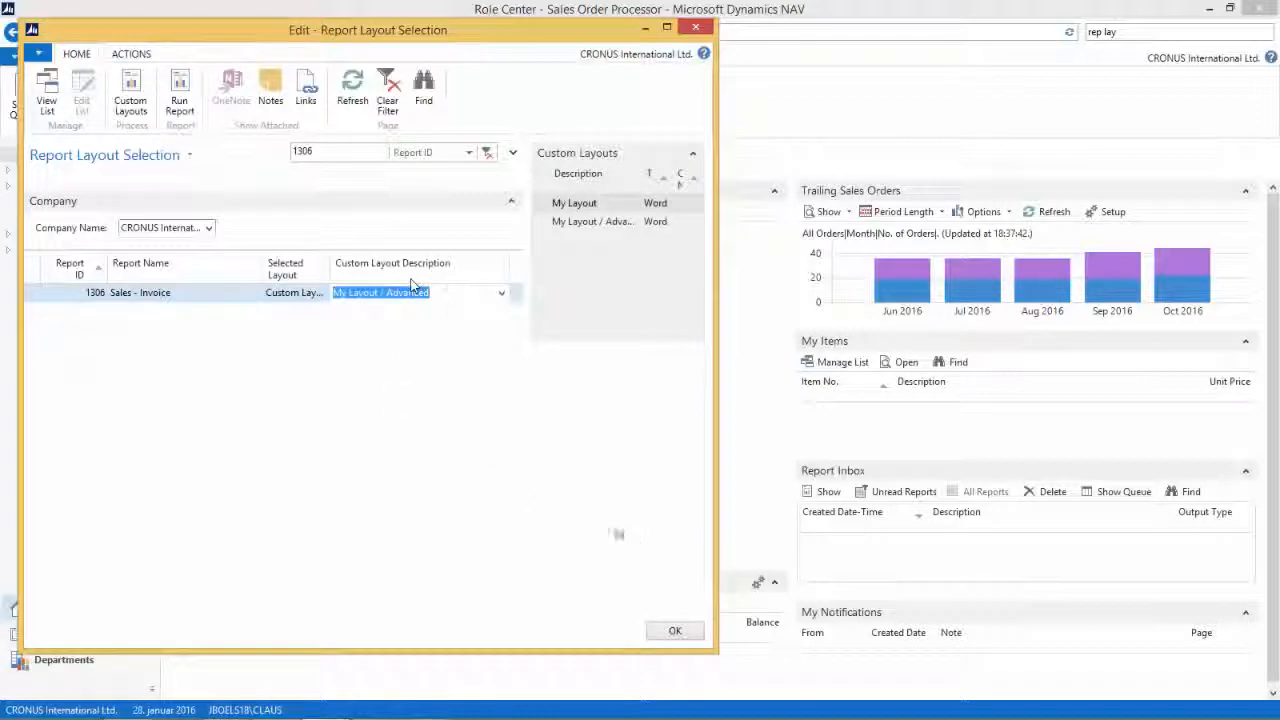
left_click(675, 630)
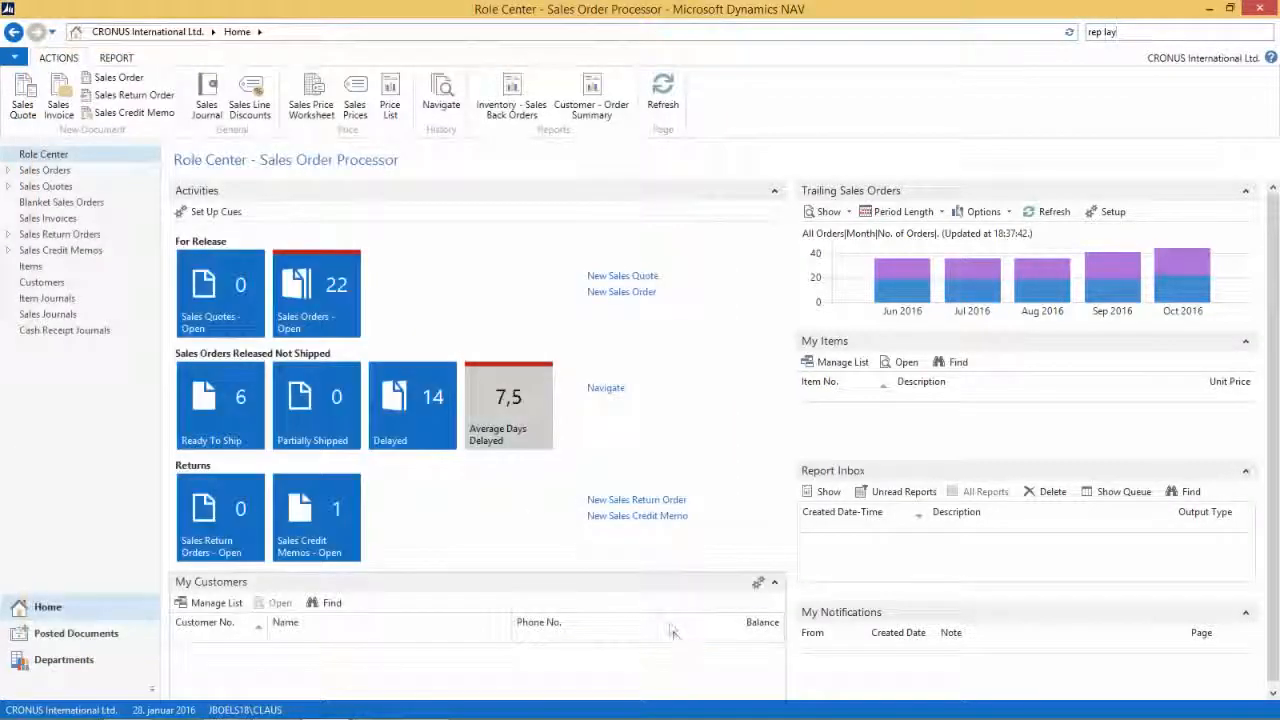
Print the third posted sales invoice in the list to PDF and examine its shipment date row
left_click(88, 636)
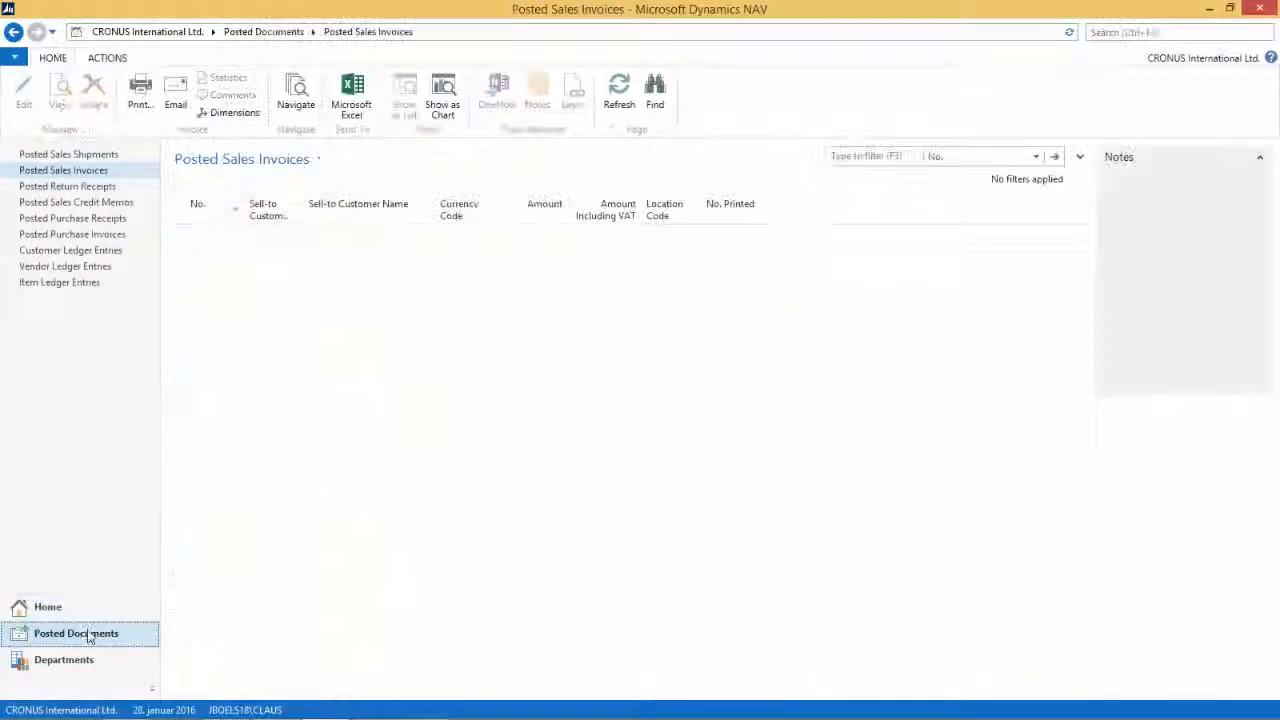
left_click(230, 272)
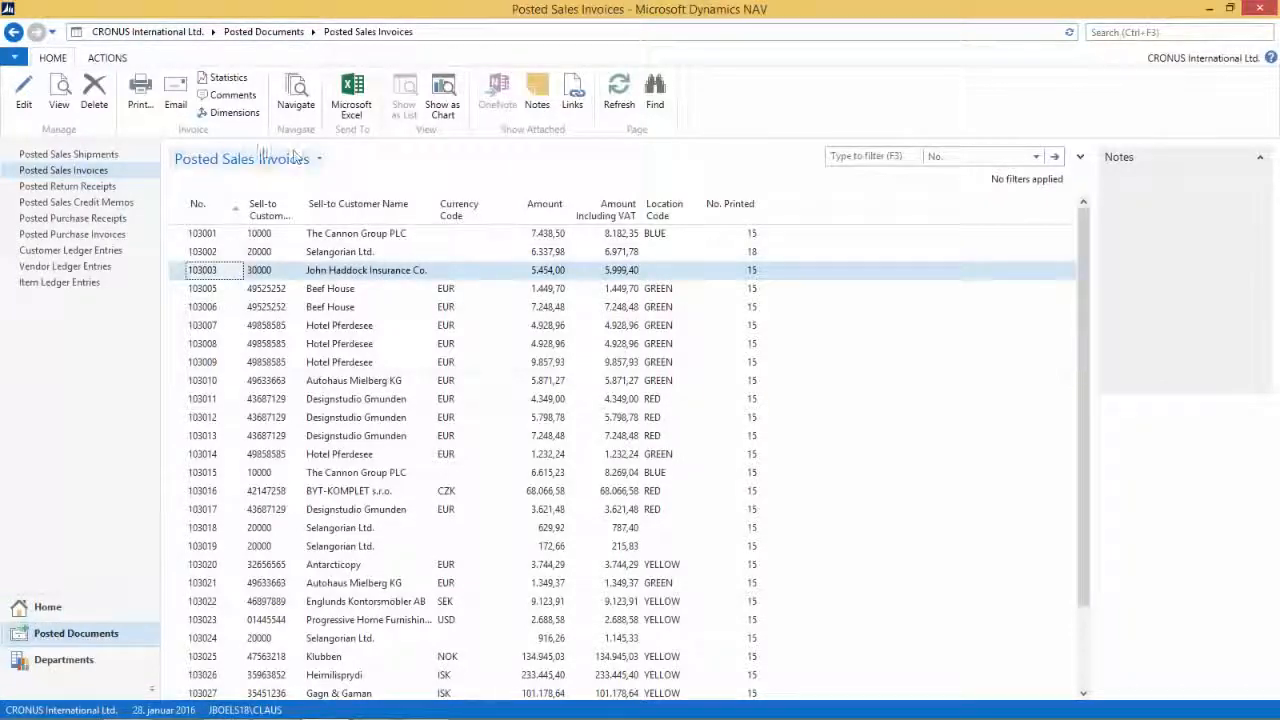
left_click(140, 92)
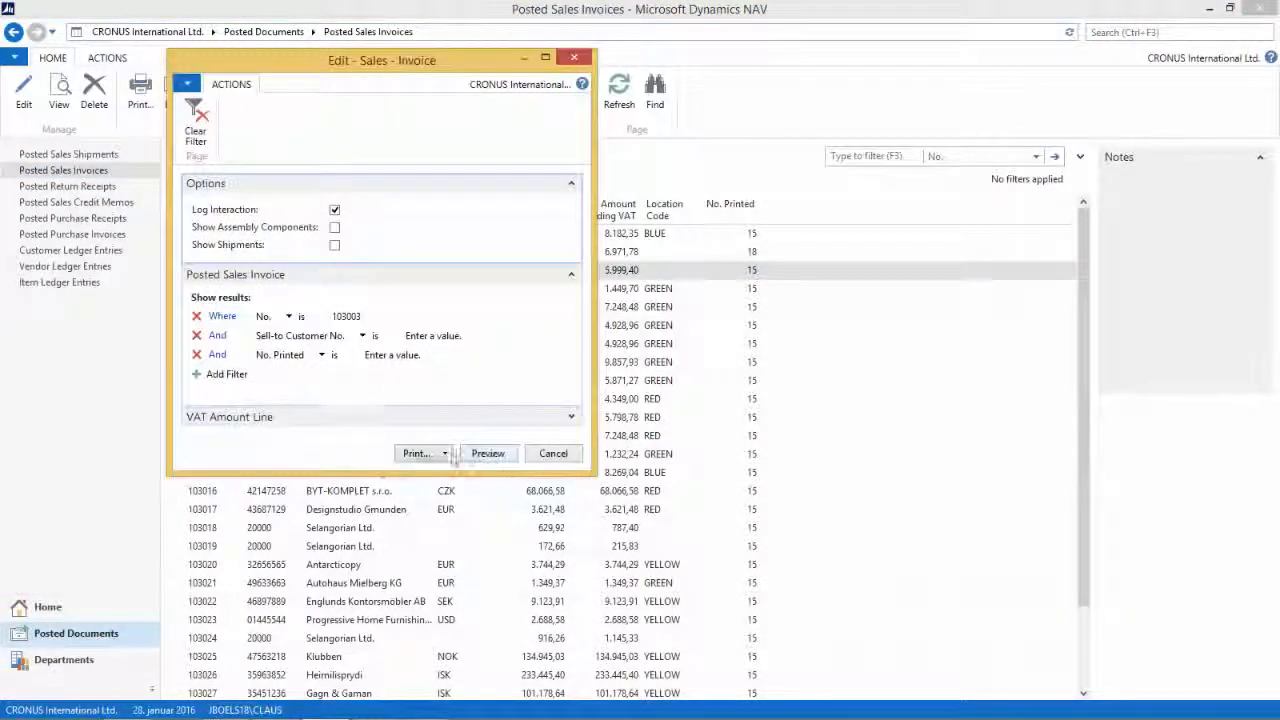
left_click(446, 453)
left_click(430, 490)
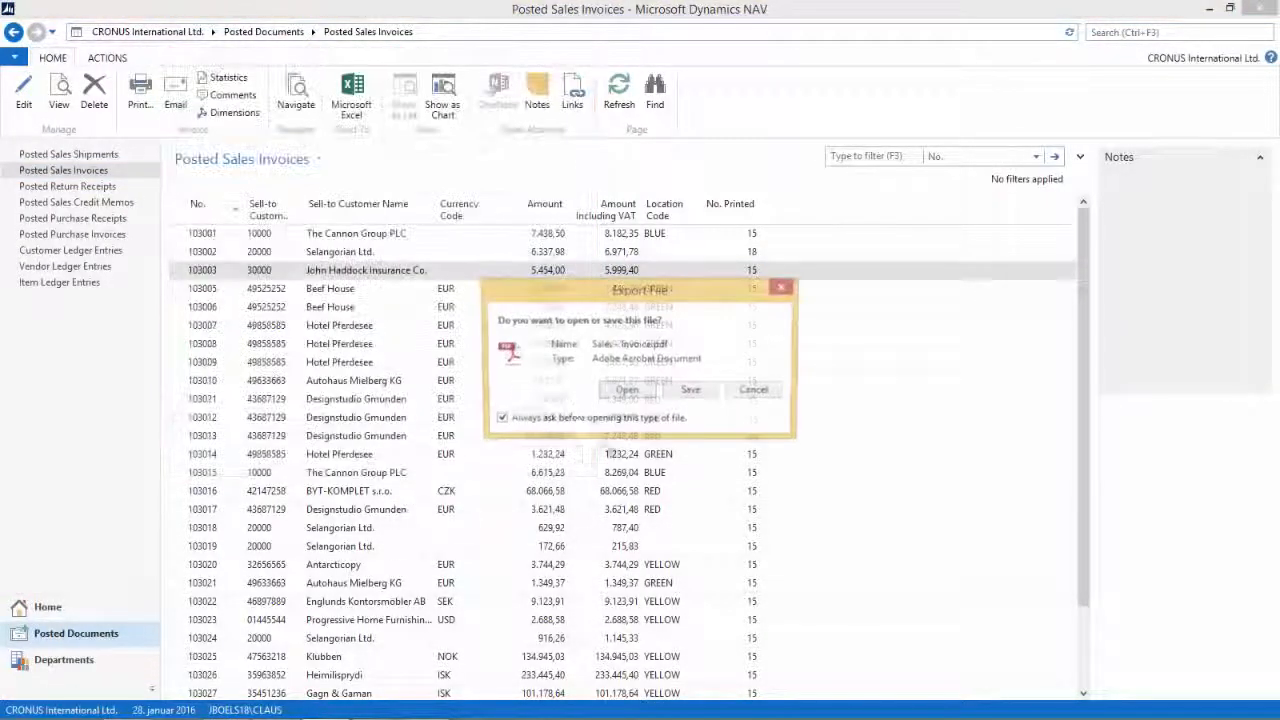
left_click(624, 396)
scroll(980, 480, "down", 5)
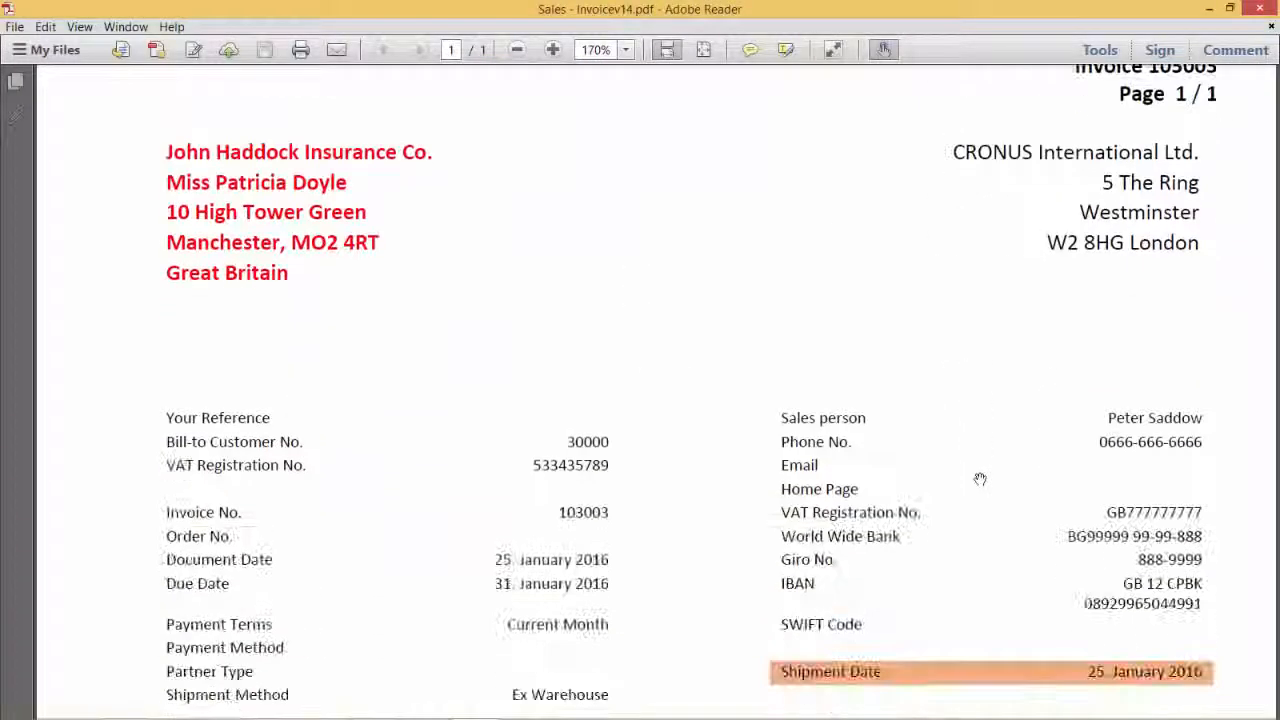
scroll(980, 480, "down", 3)
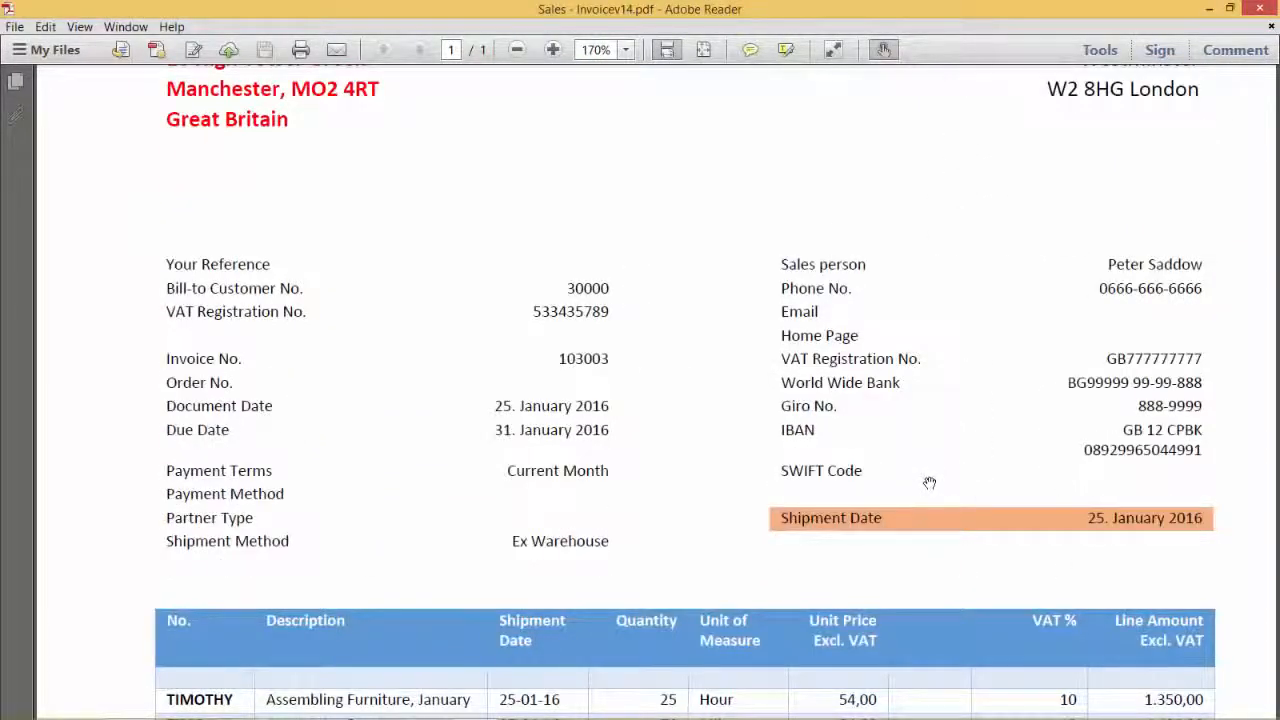